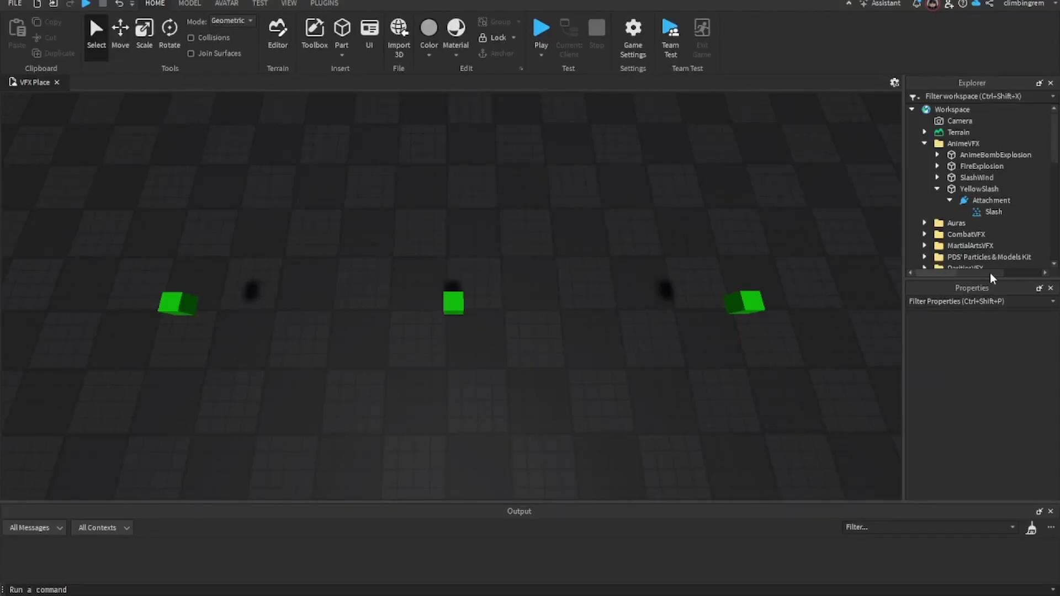
Step: Select the Slash particle emitter under YellowSlash and emit it repeatedly to examine the slash effect from several distances
{"action": "left_click", "coordinate": [984, 213]}
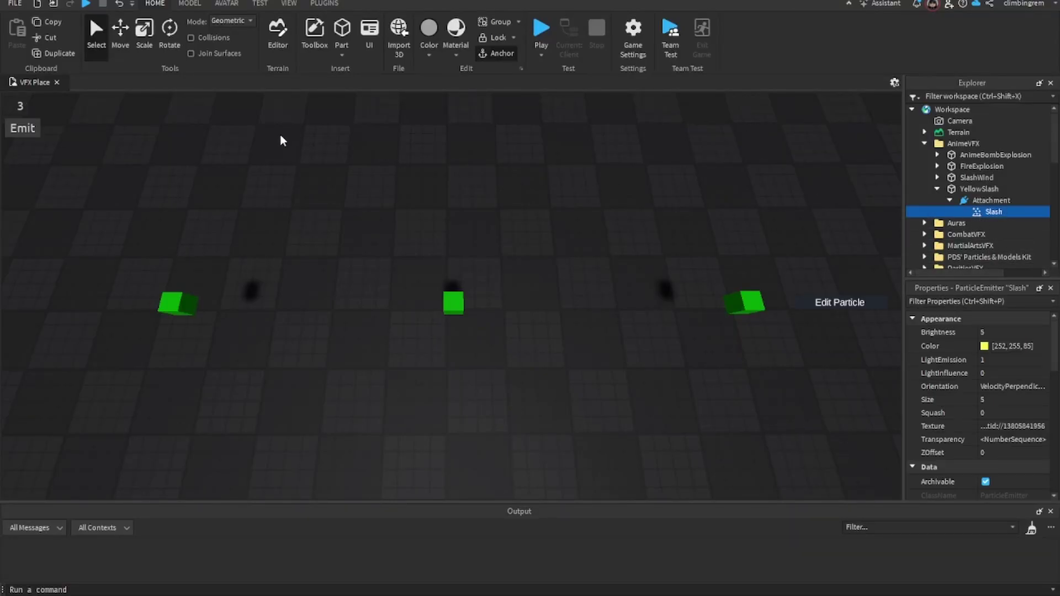
{"action": "left_click", "coordinate": [31, 138]}
{"action": "left_click", "coordinate": [30, 138]}
{"action": "left_click", "coordinate": [30, 138]}
{"action": "scroll", "coordinate": [452, 310], "scroll_direction": "up", "scroll_amount": 2}
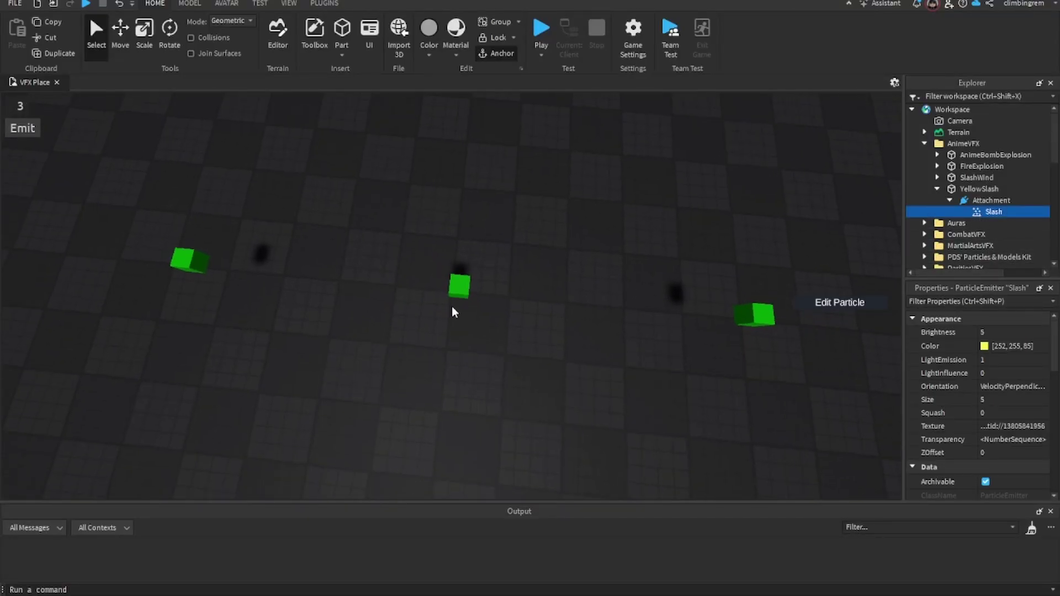
{"action": "left_click", "coordinate": [20, 130]}
{"action": "scroll", "coordinate": [405, 361], "scroll_direction": "up", "scroll_amount": 3}
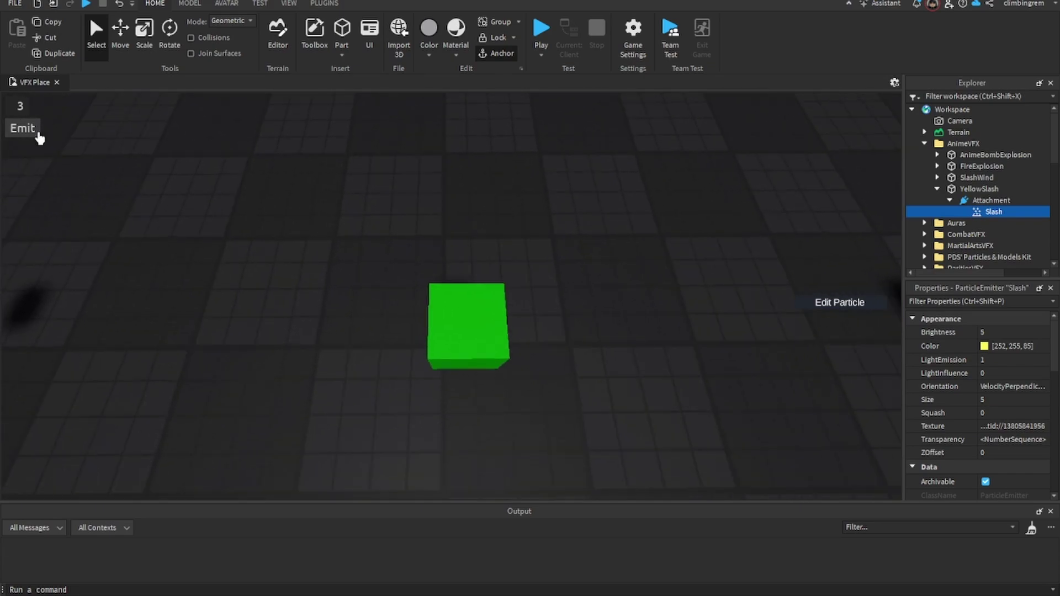
{"action": "scroll", "coordinate": [25, 127], "scroll_direction": "down", "scroll_amount": 5}
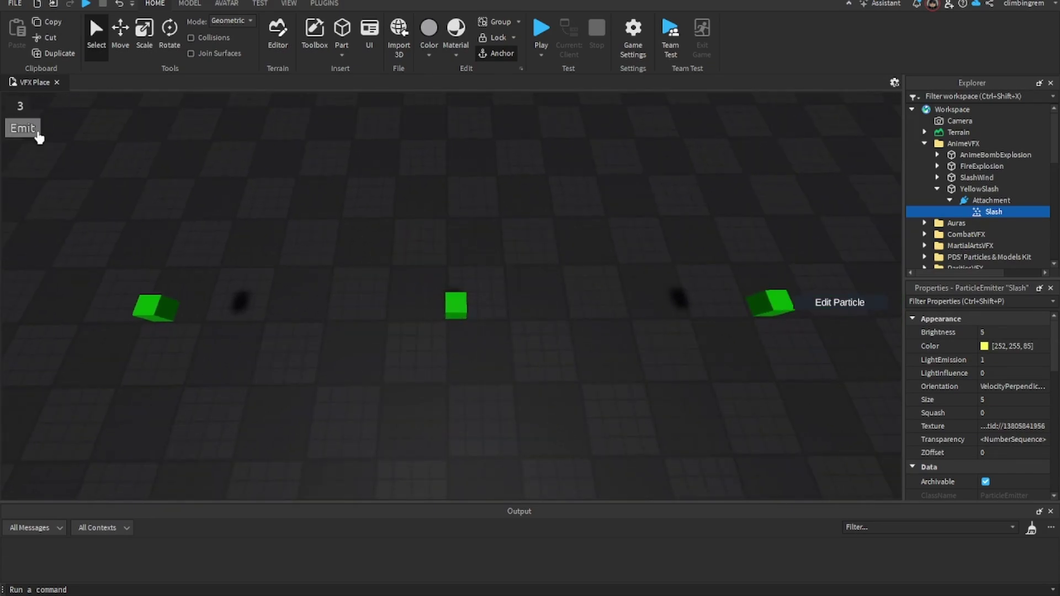
{"action": "left_click", "coordinate": [34, 130]}
{"action": "scroll", "coordinate": [39, 137], "scroll_direction": "down", "scroll_amount": 2}
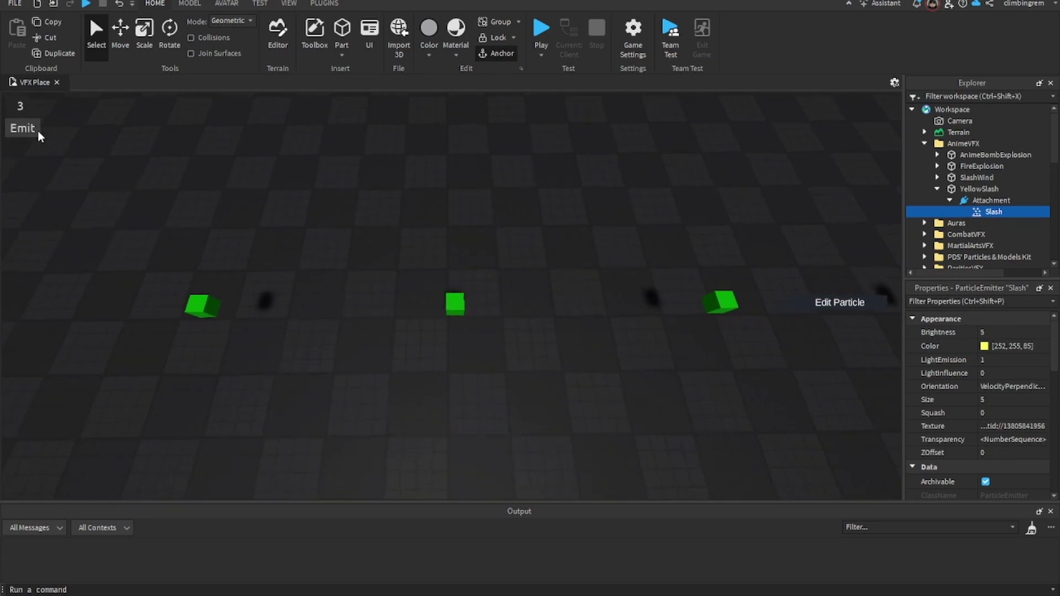
{"action": "left_click", "coordinate": [34, 130]}
{"action": "scroll", "coordinate": [38, 137], "scroll_direction": "up", "scroll_amount": 4}
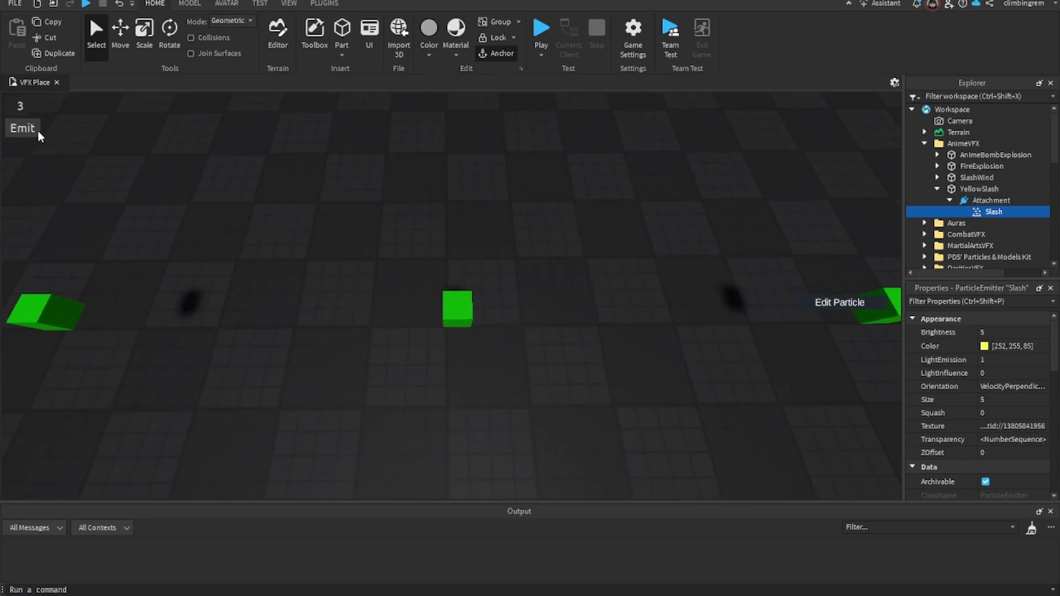
{"action": "left_click", "coordinate": [34, 130]}
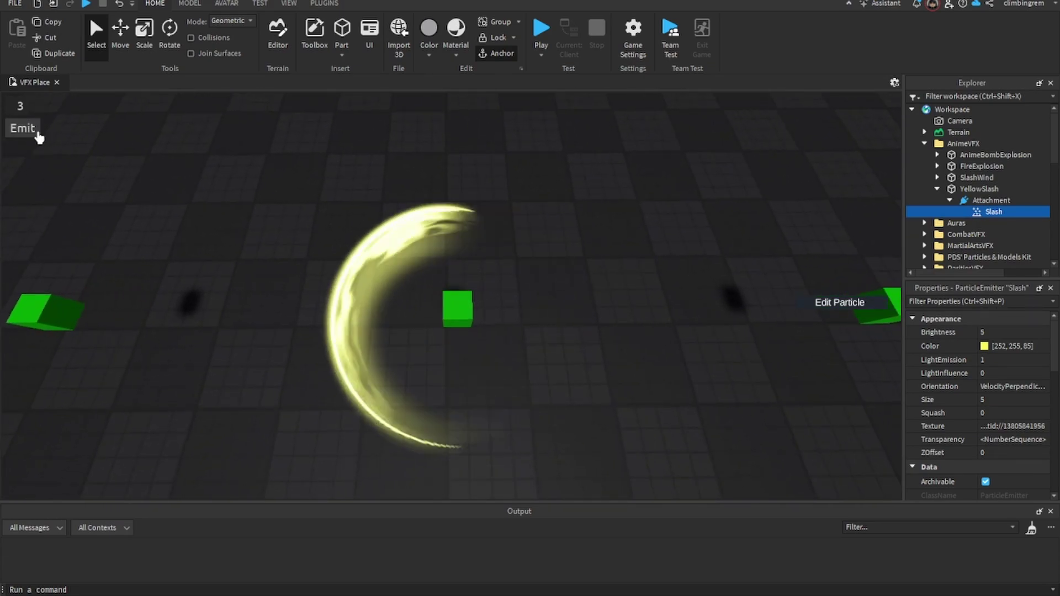
{"action": "scroll", "coordinate": [38, 132], "scroll_direction": "down", "scroll_amount": 3}
{"action": "left_click", "coordinate": [34, 131]}
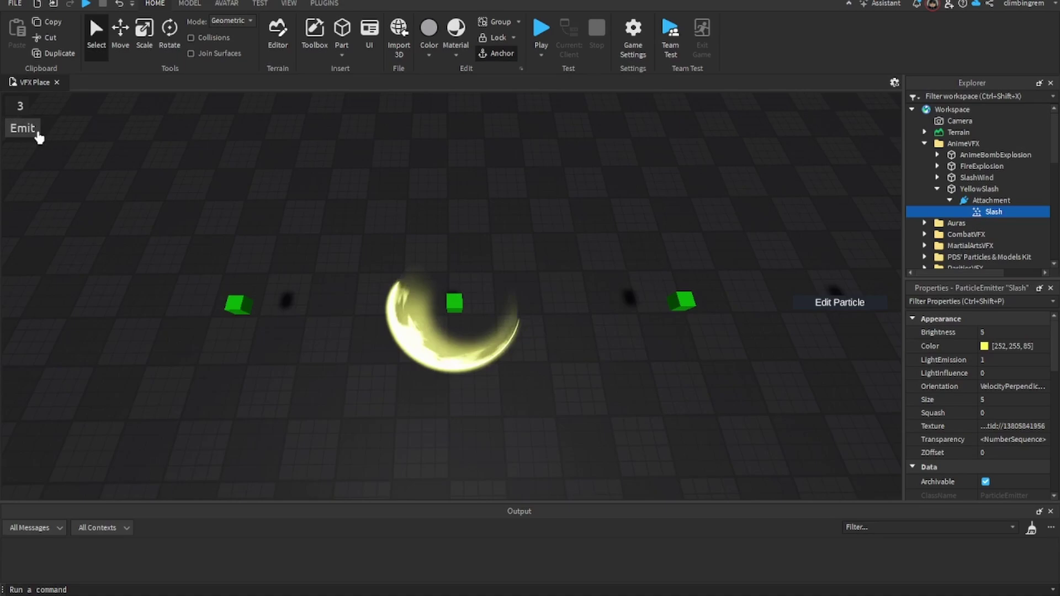
{"action": "scroll", "coordinate": [38, 133], "scroll_direction": "up", "scroll_amount": 3}
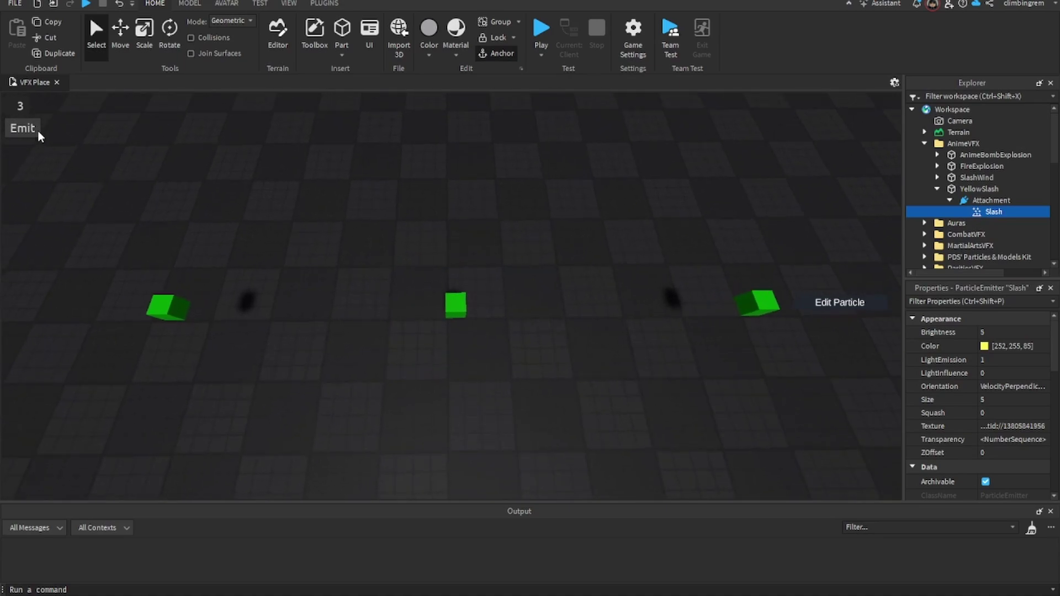
{"action": "left_click", "coordinate": [34, 130]}
{"action": "left_click", "coordinate": [34, 130]}
{"action": "scroll", "coordinate": [38, 133], "scroll_direction": "down", "scroll_amount": 2}
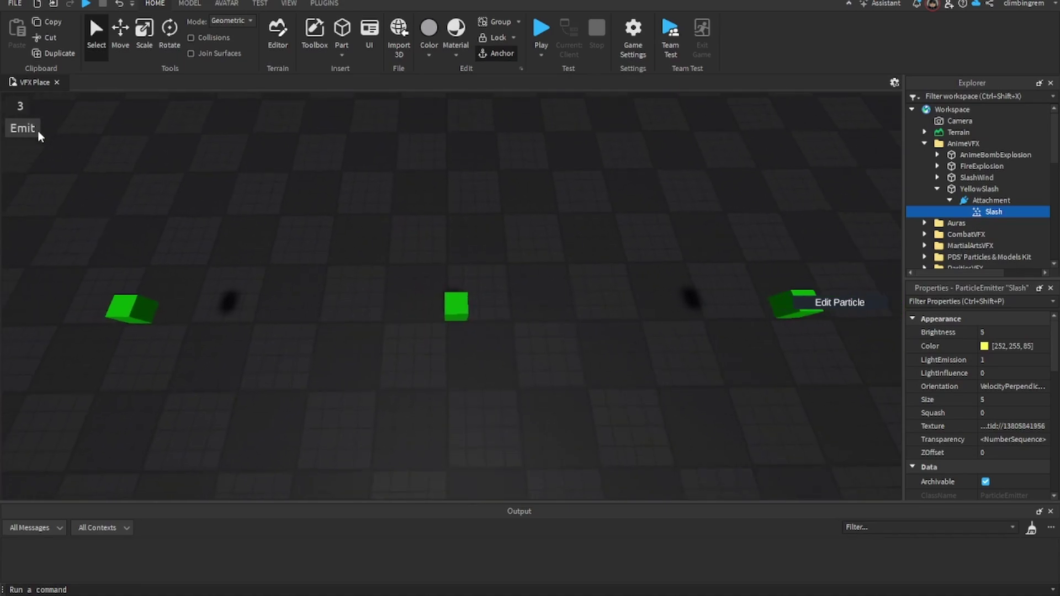
{"action": "left_click", "coordinate": [34, 131]}
{"action": "scroll", "coordinate": [38, 132], "scroll_direction": "down", "scroll_amount": 2}
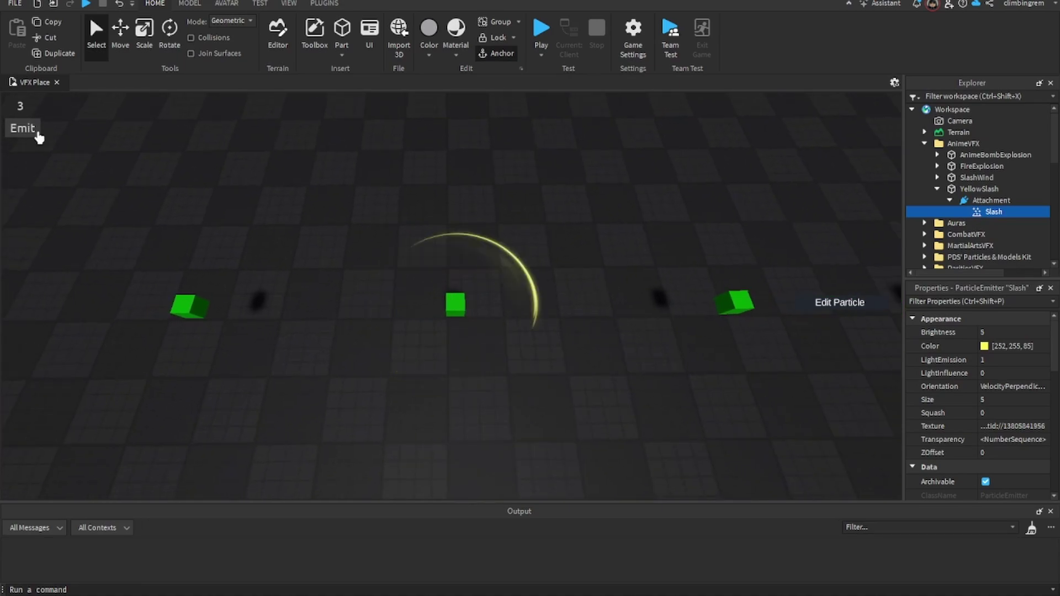
{"action": "left_click", "coordinate": [34, 130]}
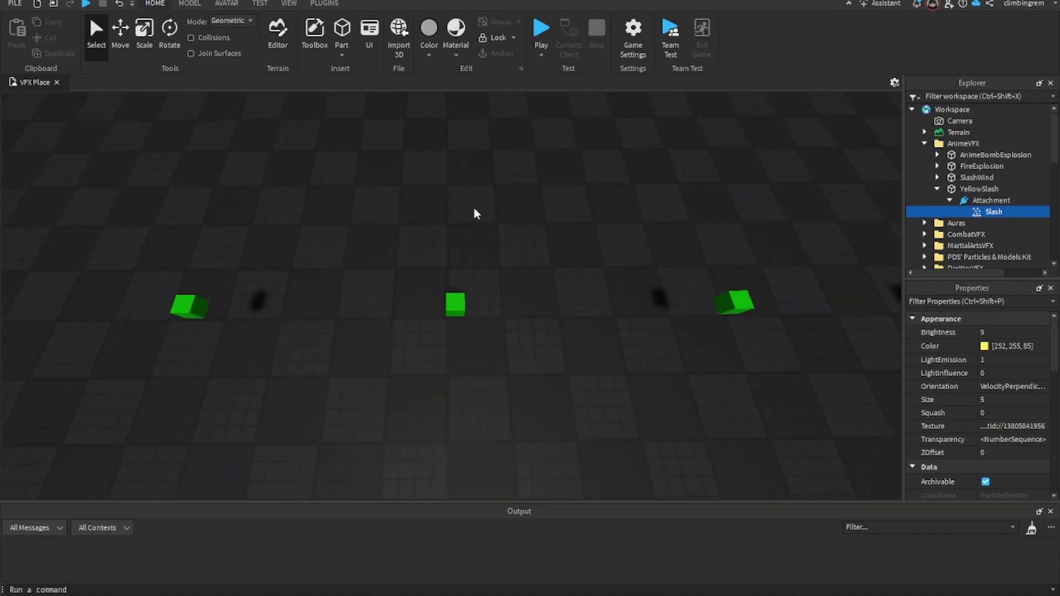
Step: Inspect the asset URL in the Slash emitter's Texture property, then close the texture picker
{"action": "left_click", "coordinate": [950, 213]}
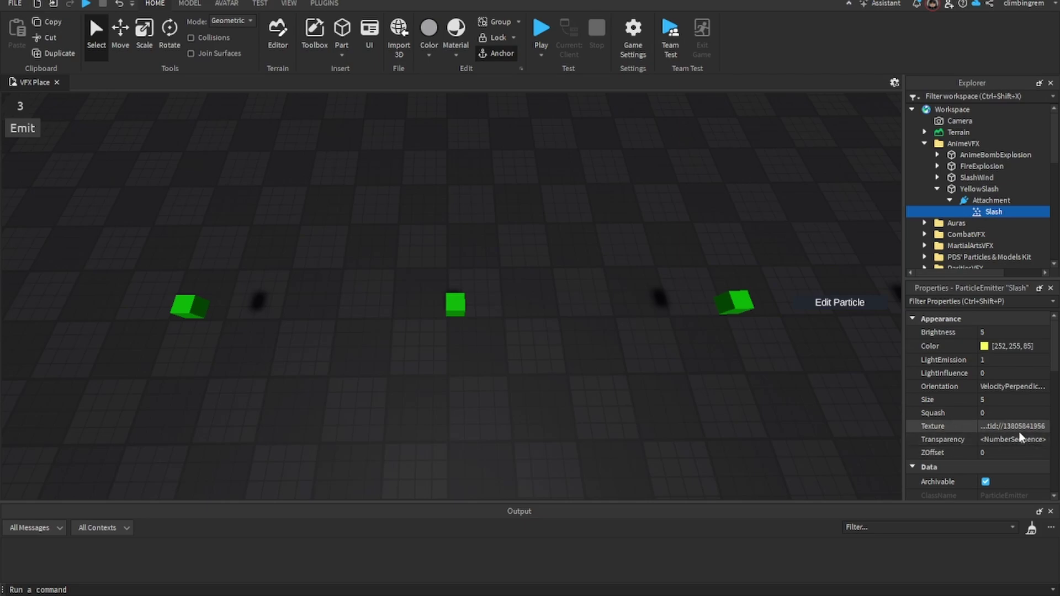
{"action": "left_click", "coordinate": [1018, 427]}
{"action": "left_click", "coordinate": [1014, 241]}
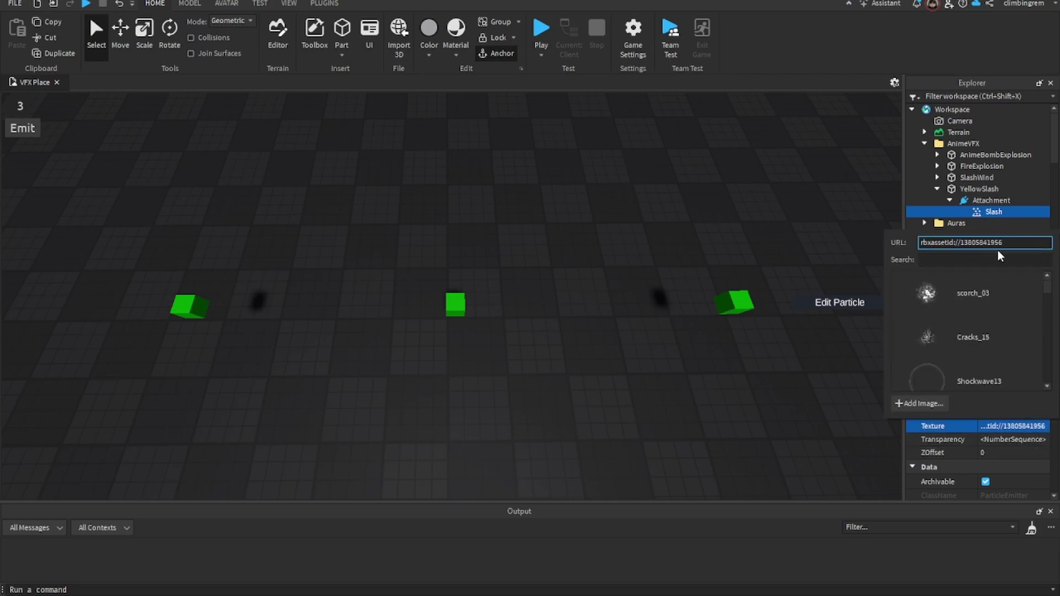
{"action": "left_click_drag", "start_coordinate": [1005, 245], "coordinate": [963, 249]}
{"action": "left_click", "coordinate": [1010, 243]}
{"action": "left_click", "coordinate": [687, 187]}
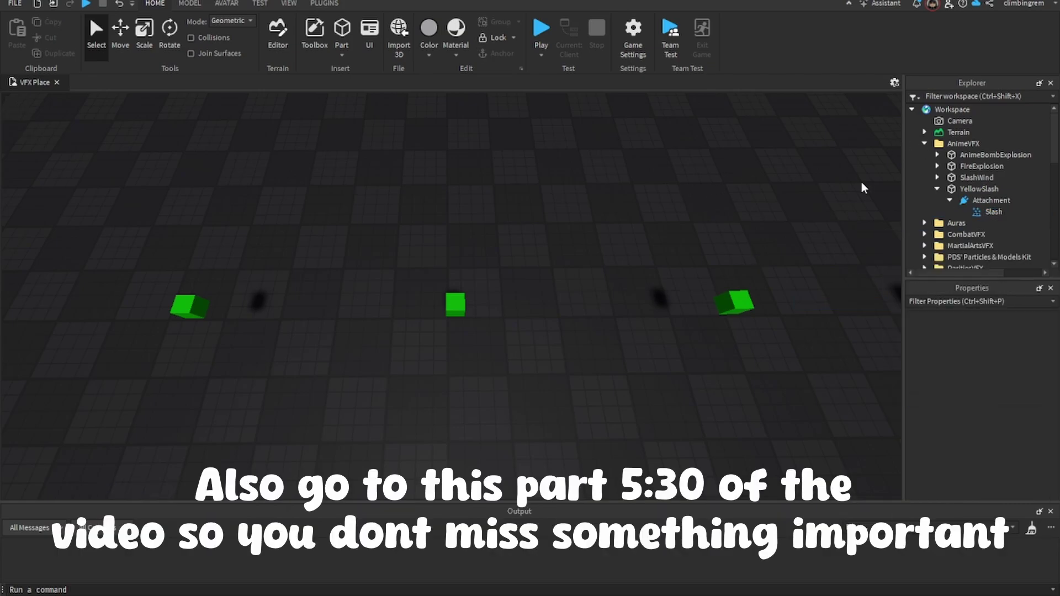
Step: Set the Slash emitter's LightInfluence to 1 and emit the particle to preview it
{"action": "left_click", "coordinate": [994, 211]}
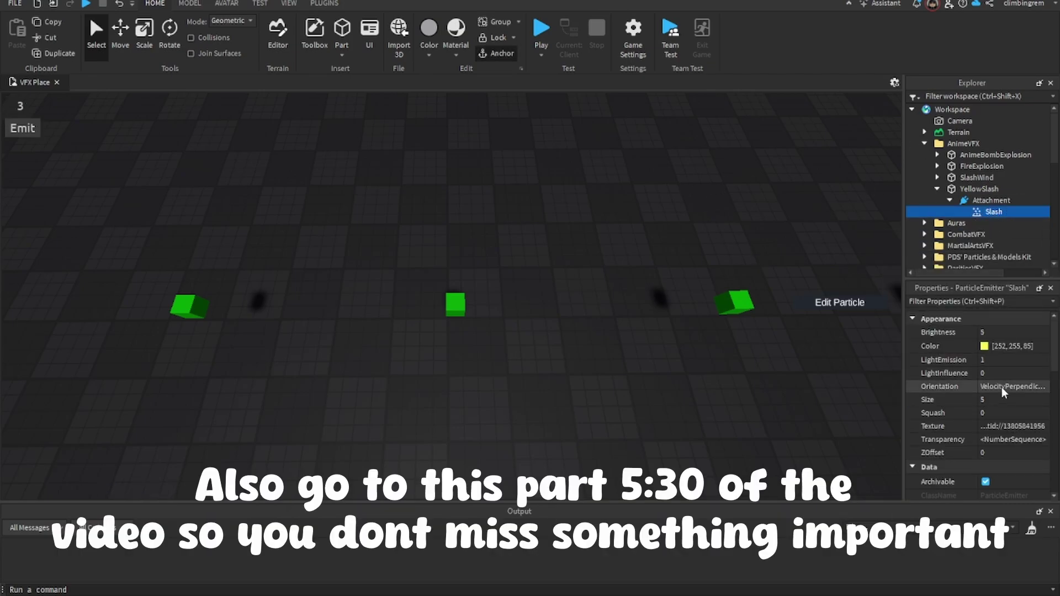
{"action": "left_click", "coordinate": [999, 373]}
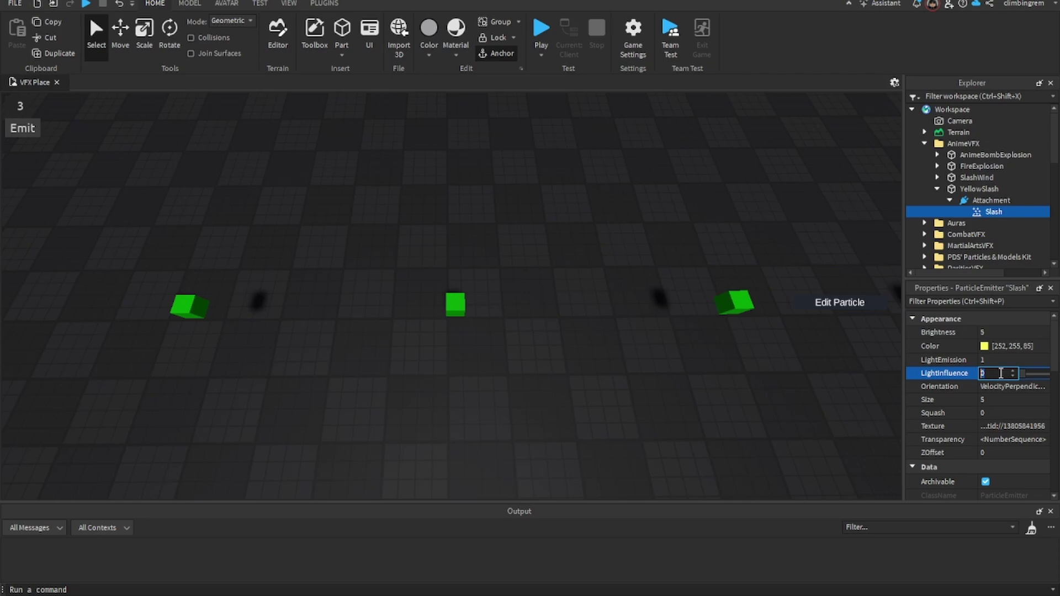
{"action": "type", "text": "1"}
{"action": "scroll", "coordinate": [1000, 374], "scroll_direction": "down", "scroll_amount": 1}
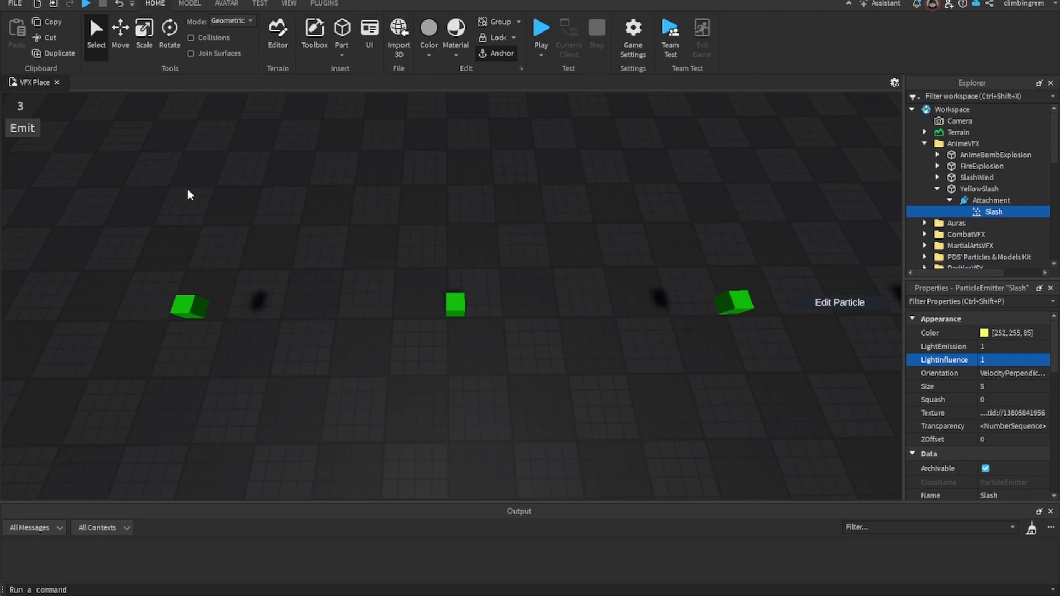
{"action": "left_click", "coordinate": [22, 128]}
{"action": "left_click", "coordinate": [22, 128]}
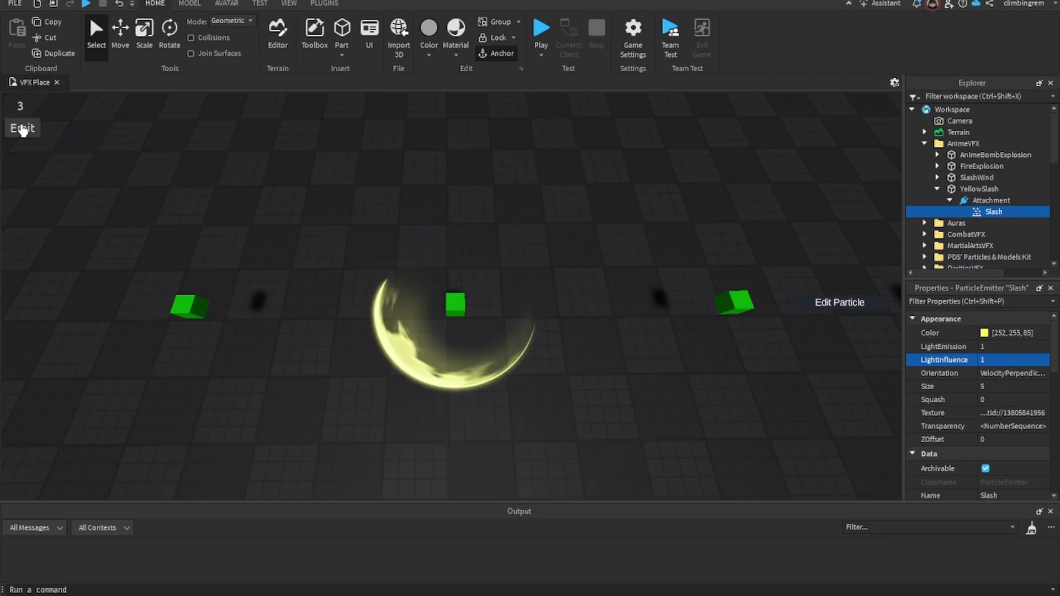
Step: Set the Slash emitter's LightInfluence to 0 and emit the particle several times to preview it
{"action": "left_click", "coordinate": [995, 359]}
{"action": "type", "text": "0"}
{"action": "scroll", "coordinate": [996, 360], "scroll_direction": "up", "scroll_amount": 1}
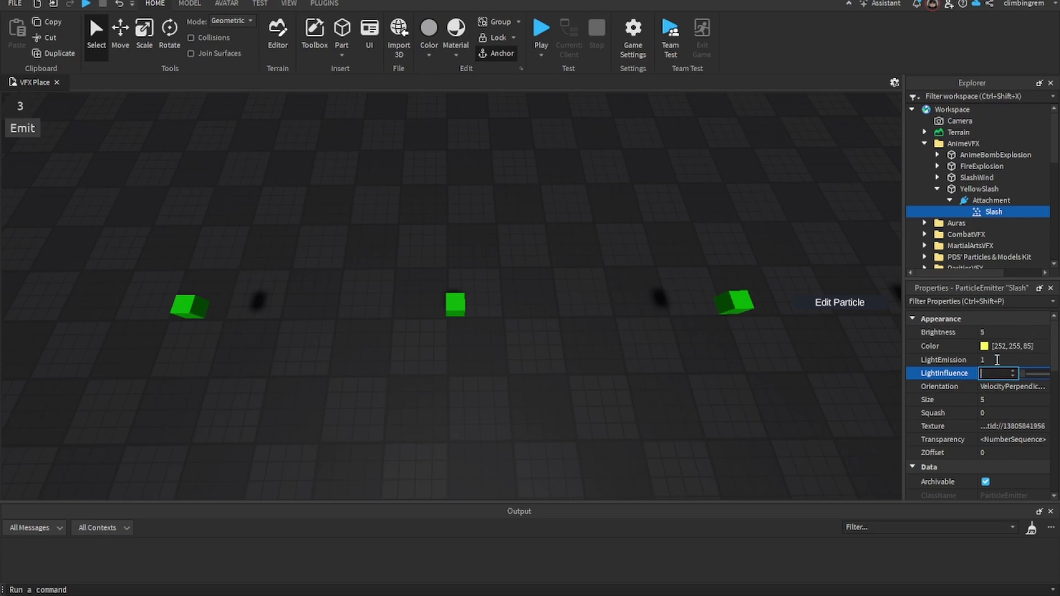
{"action": "key", "text": "Return"}
{"action": "left_click", "coordinate": [30, 130]}
{"action": "left_click", "coordinate": [30, 131]}
{"action": "left_click", "coordinate": [32, 131]}
{"action": "left_click", "coordinate": [31, 131]}
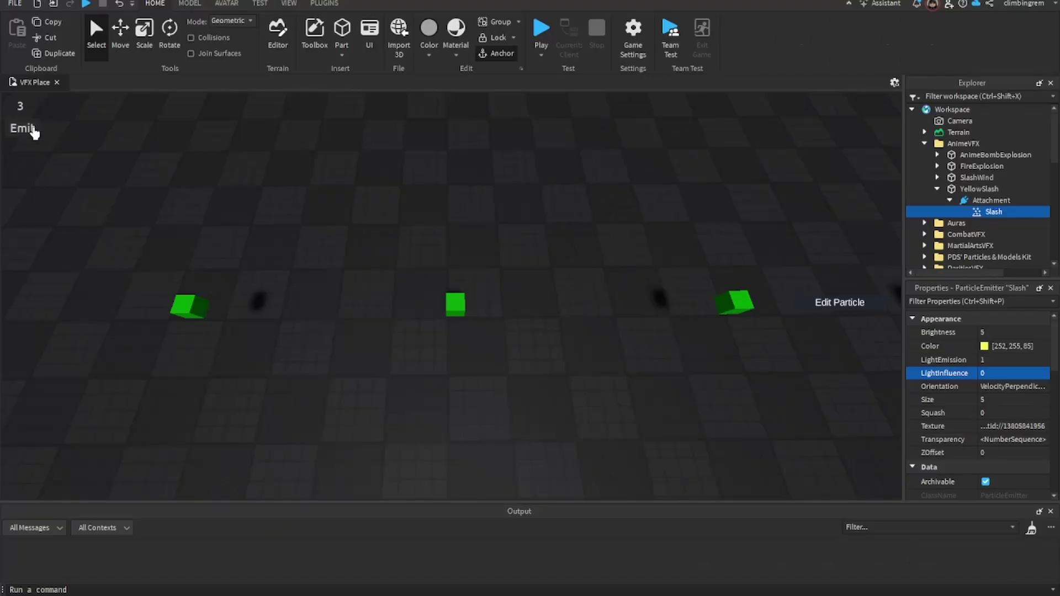
{"action": "left_click", "coordinate": [29, 130]}
Step: Change the Slash emitter's color to pure yellow (255, 255, 0) and emit the particle to preview it
{"action": "left_click", "coordinate": [983, 345]}
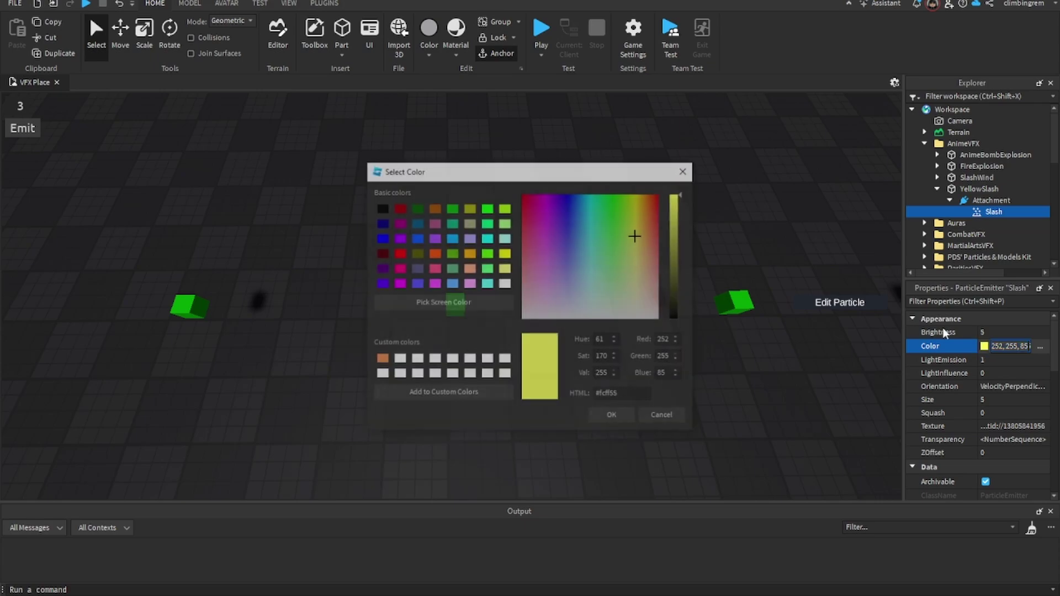
{"action": "left_click_drag", "start_coordinate": [635, 228], "coordinate": [636, 184]}
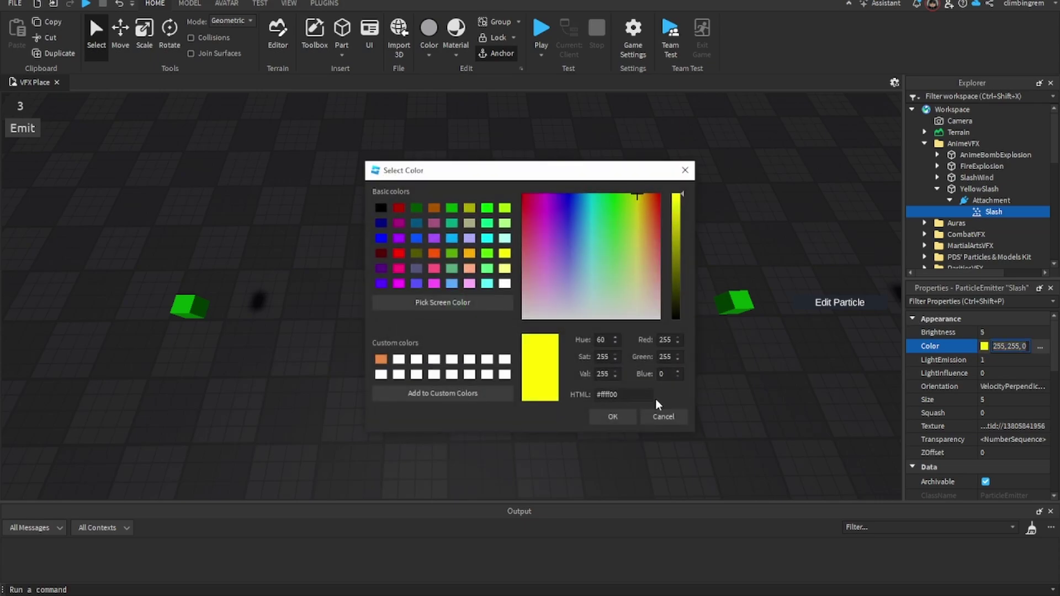
{"action": "left_click", "coordinate": [613, 416]}
{"action": "left_click", "coordinate": [22, 128]}
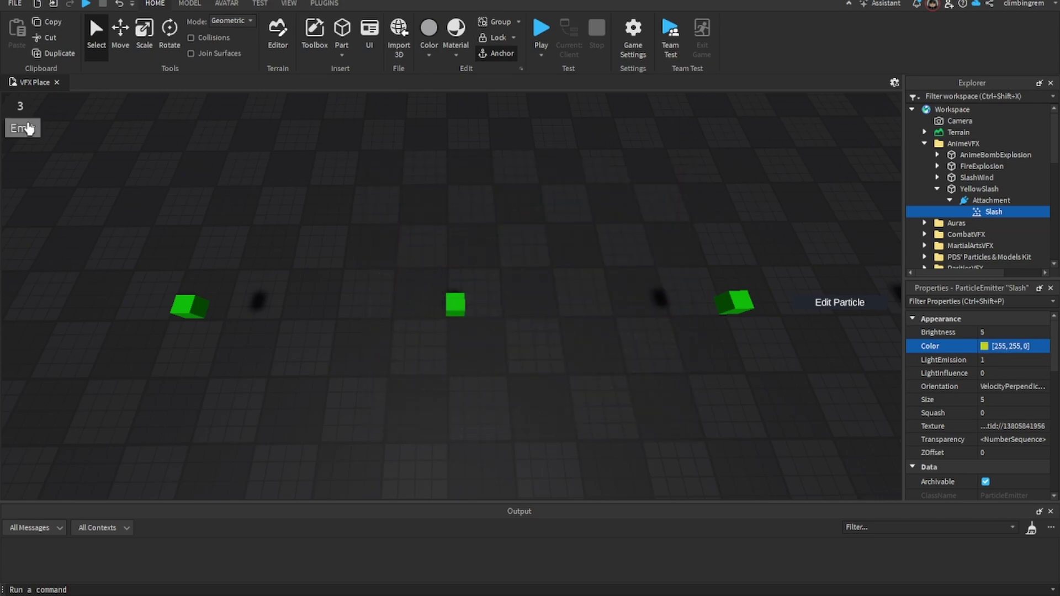
Step: Change the Slash emitter's color to light orange (255, 199, 110) and emit the particle to preview it
{"action": "left_click", "coordinate": [993, 349]}
{"action": "left_click", "coordinate": [1040, 346]}
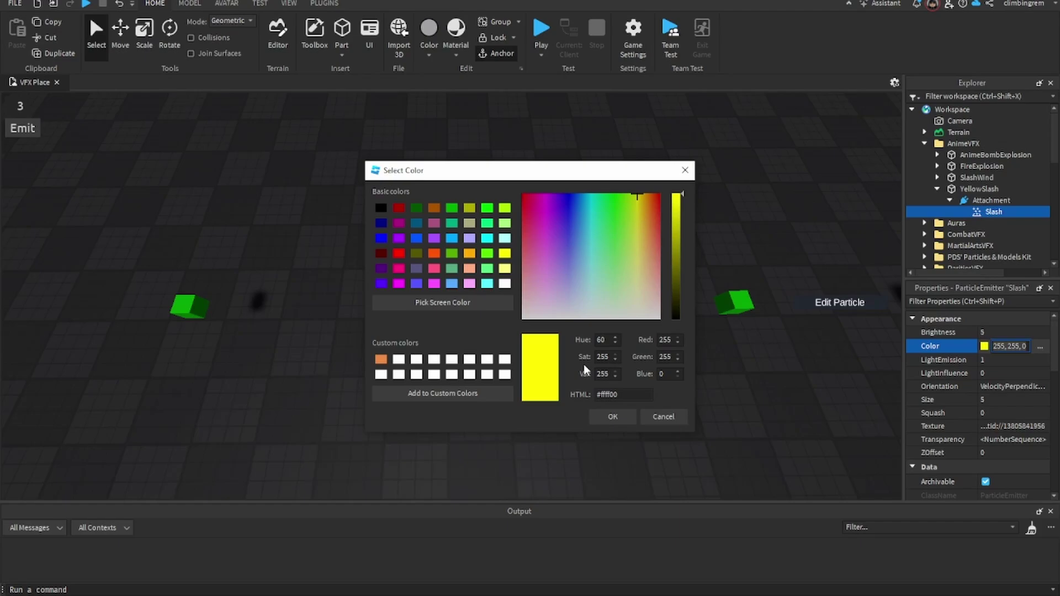
{"action": "left_click", "coordinate": [470, 254]}
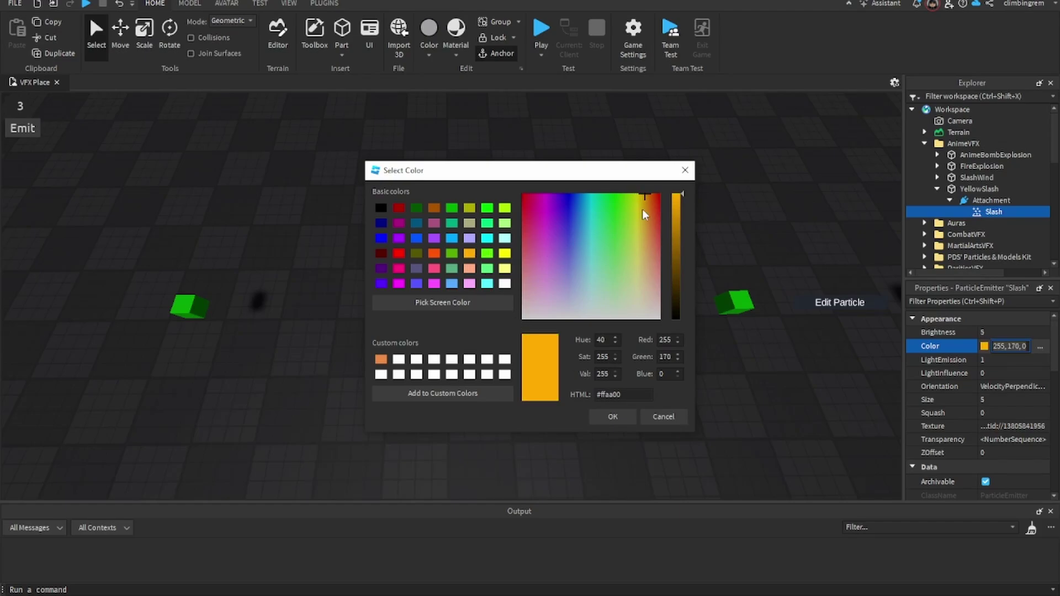
{"action": "left_click_drag", "start_coordinate": [641, 209], "coordinate": [646, 247]}
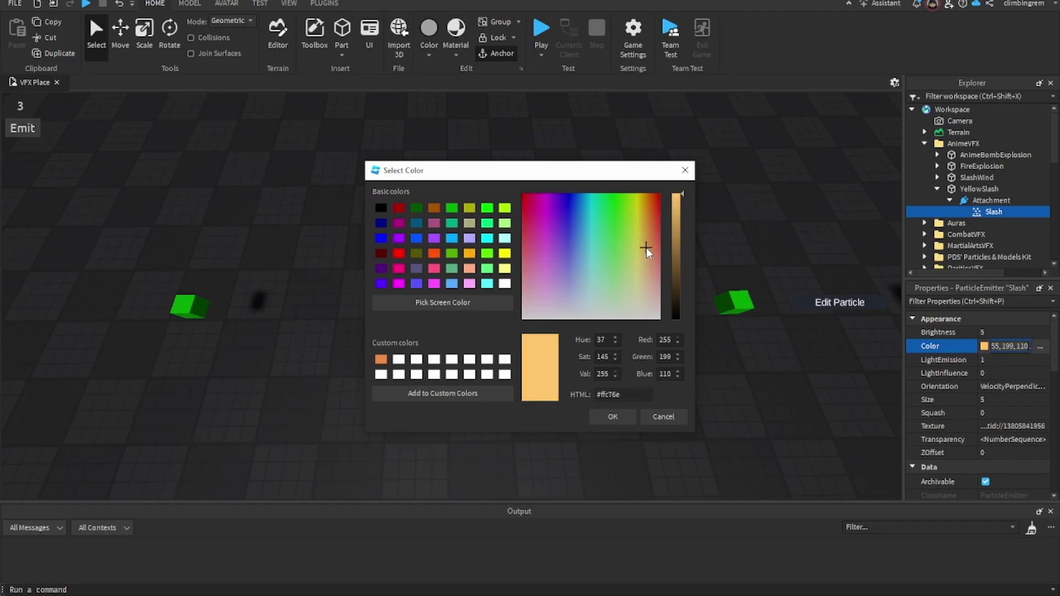
{"action": "left_click", "coordinate": [611, 418]}
{"action": "left_click", "coordinate": [25, 130]}
Step: Change the Slash emitter's color to pale yellow (252, 255, 101) and emit the particle to preview it
{"action": "left_click", "coordinate": [985, 349]}
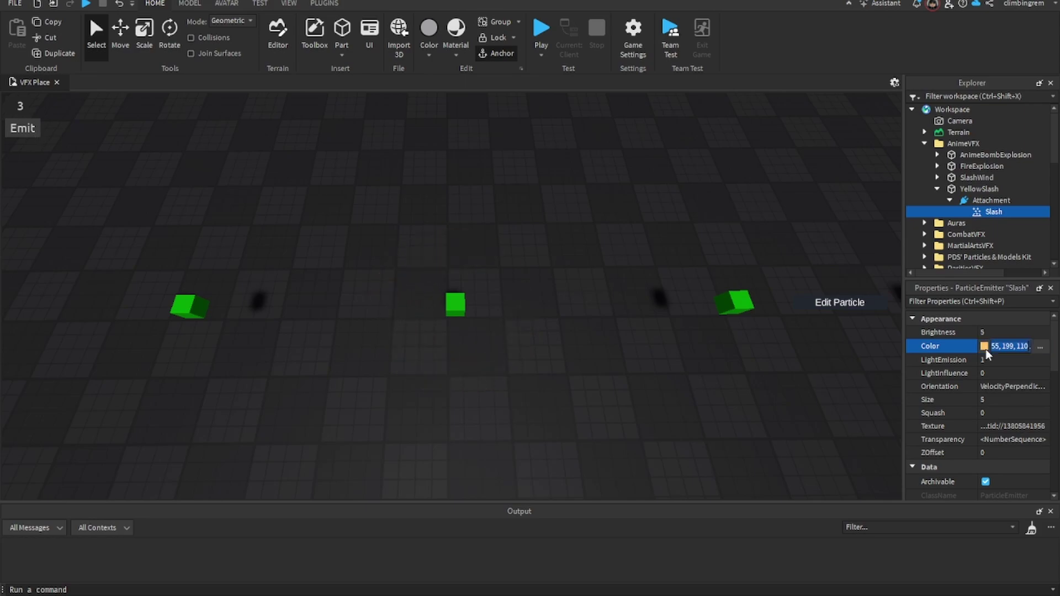
{"action": "left_click", "coordinate": [1040, 346]}
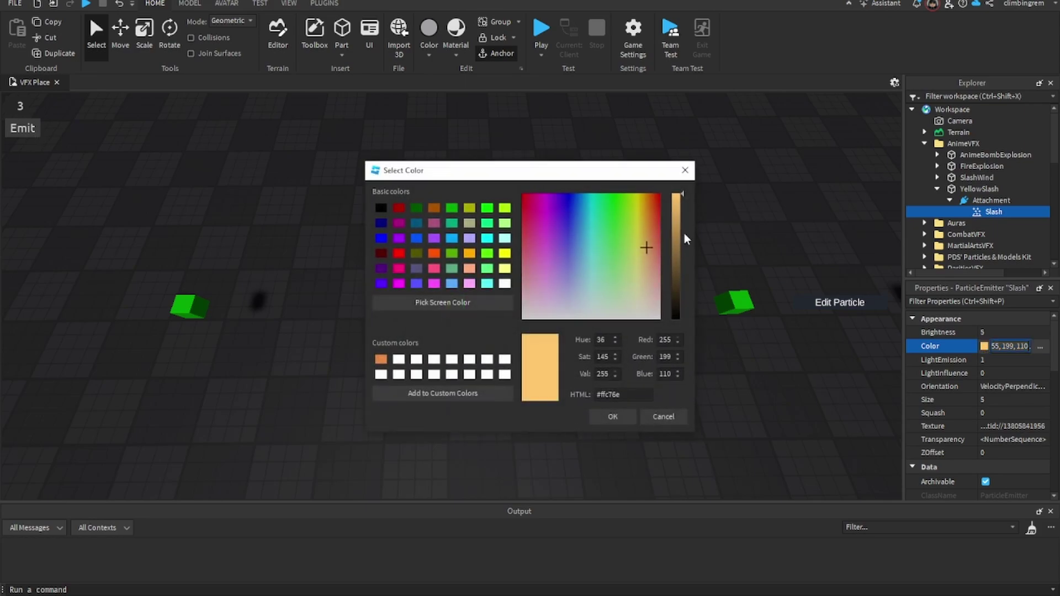
{"action": "left_click", "coordinate": [505, 254]}
{"action": "left_click", "coordinate": [636, 242]}
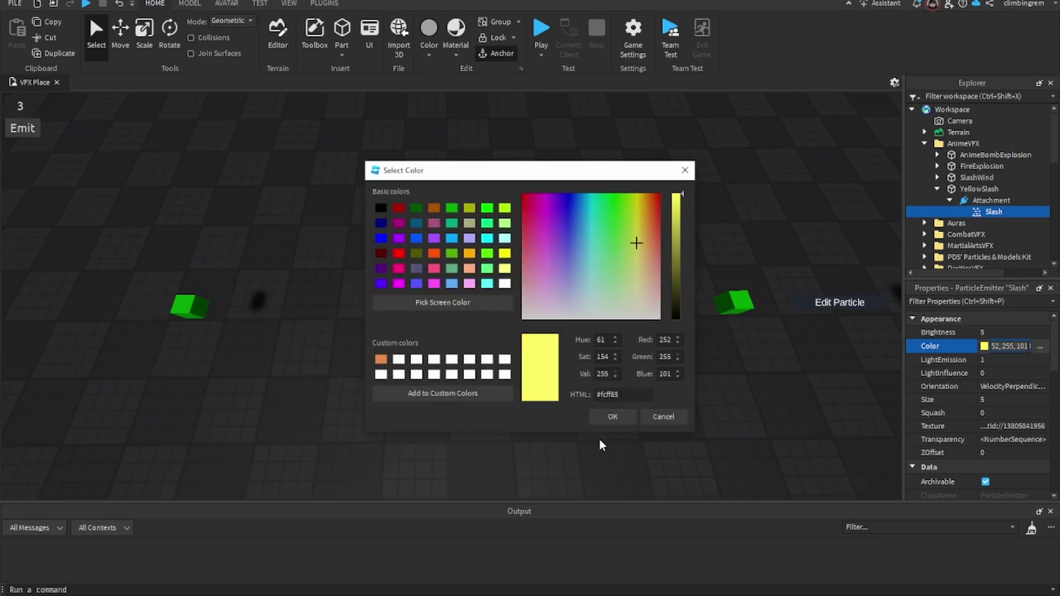
{"action": "left_click", "coordinate": [612, 417]}
{"action": "left_click", "coordinate": [32, 132]}
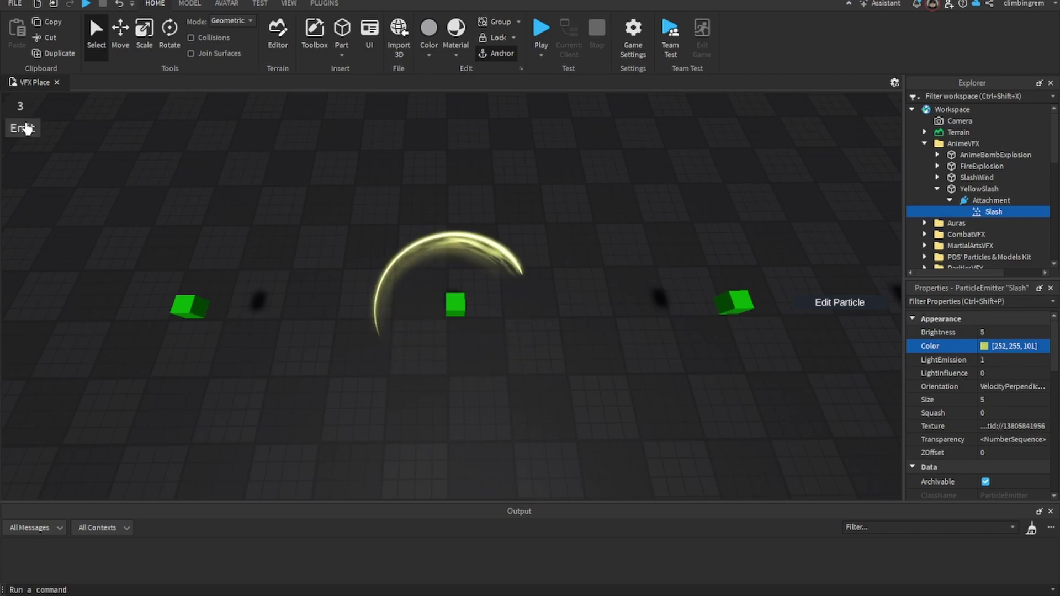
Step: Set the Slash emitter's color to a yellow of (246, 255, 83) and emit the particle to preview it
{"action": "left_click", "coordinate": [982, 346]}
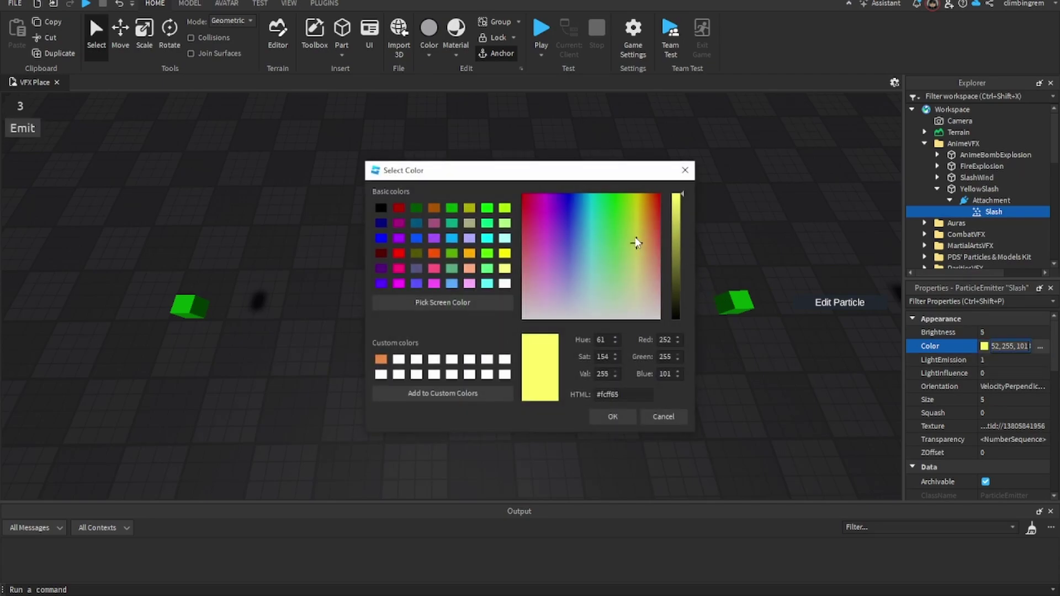
{"action": "left_click", "coordinate": [636, 235]}
{"action": "left_click", "coordinate": [631, 415]}
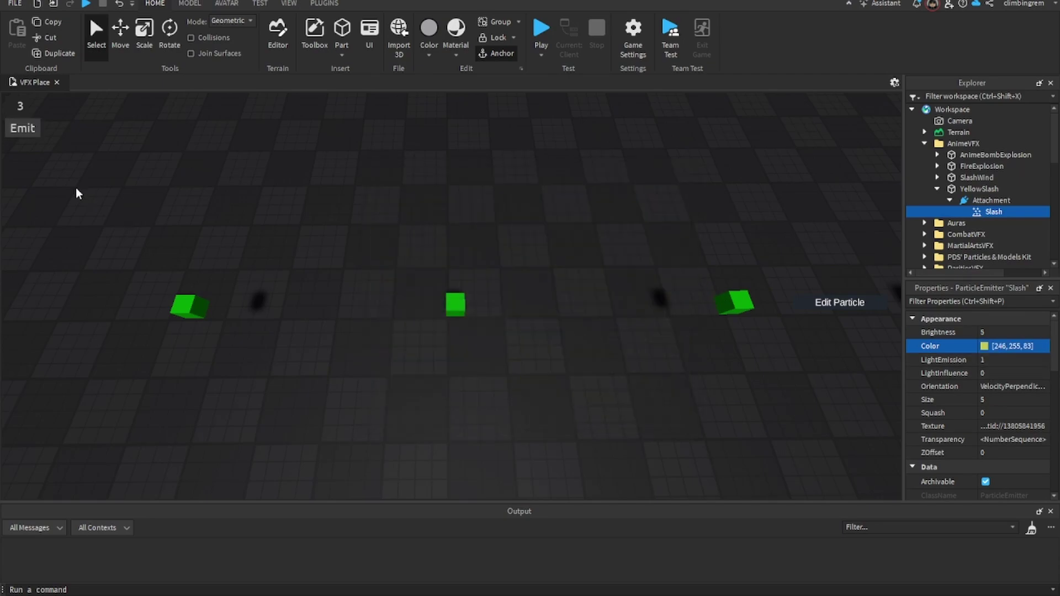
{"action": "left_click", "coordinate": [22, 132]}
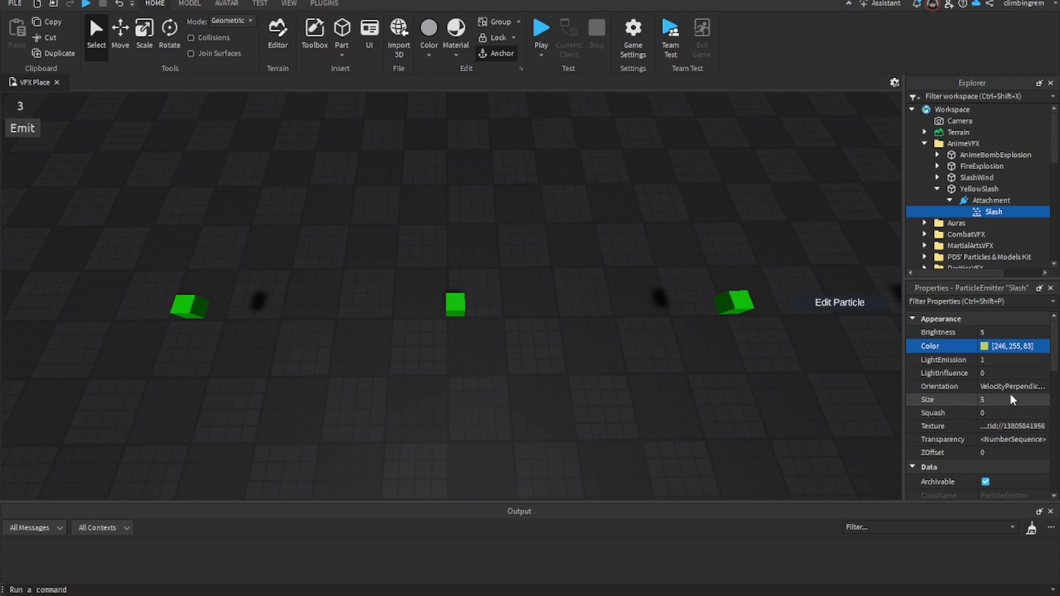
{"action": "scroll", "coordinate": [1010, 394], "scroll_direction": "down", "scroll_amount": 3}
{"action": "scroll", "coordinate": [1010, 394], "scroll_direction": "up", "scroll_amount": 3}
{"action": "left_click", "coordinate": [22, 135]}
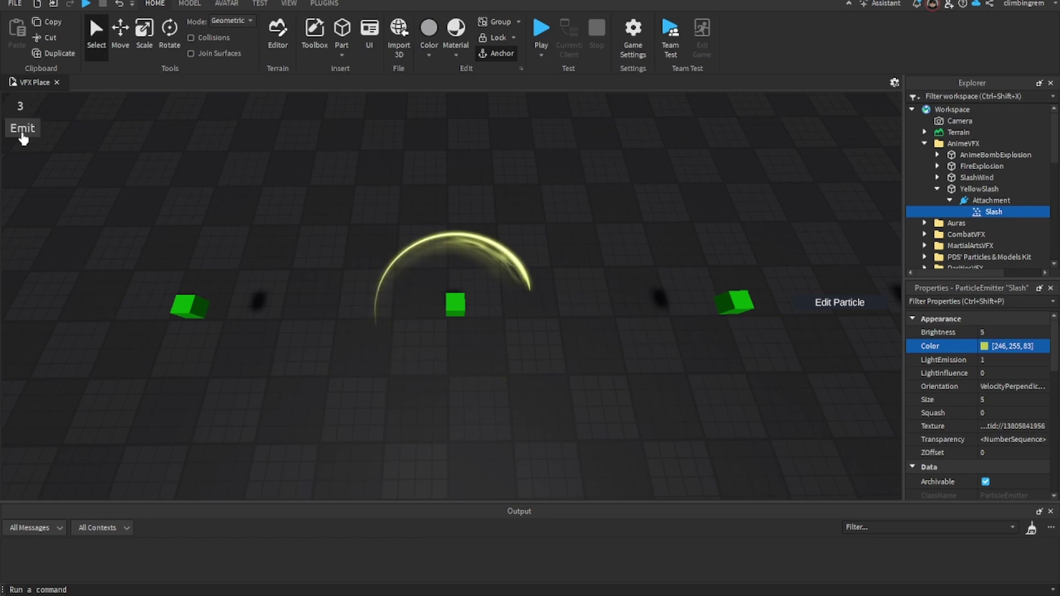
Step: Set the Slash emitter's size to 3 and emit the particle several times to preview it
{"action": "left_click", "coordinate": [998, 400]}
{"action": "type", "text": "3"}
{"action": "key", "text": "Return"}
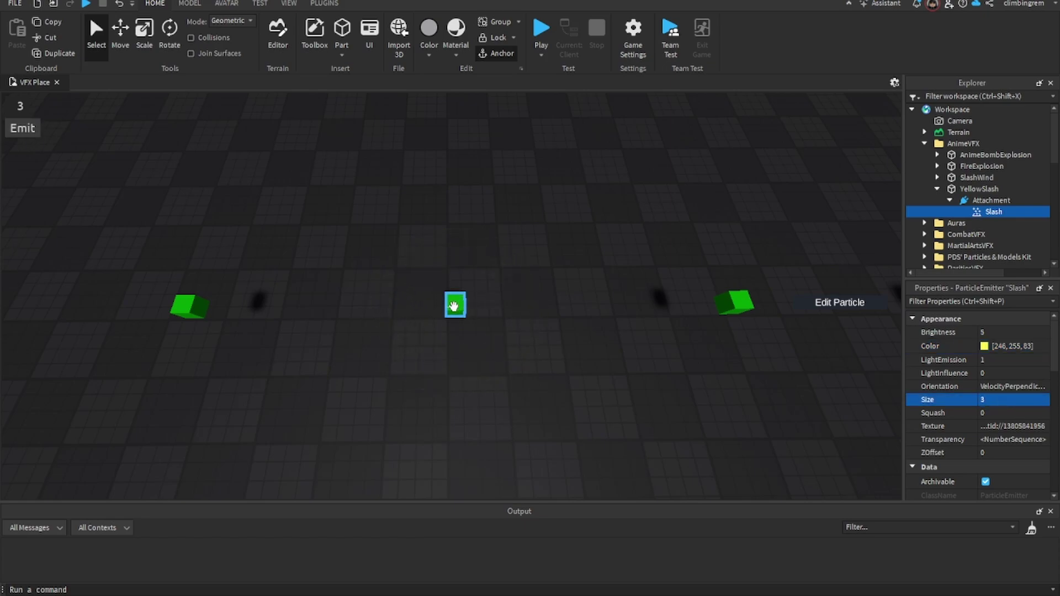
{"action": "left_click", "coordinate": [21, 132]}
{"action": "left_click", "coordinate": [21, 135]}
{"action": "left_click", "coordinate": [24, 135]}
{"action": "left_click", "coordinate": [24, 135]}
{"action": "left_click", "coordinate": [24, 130]}
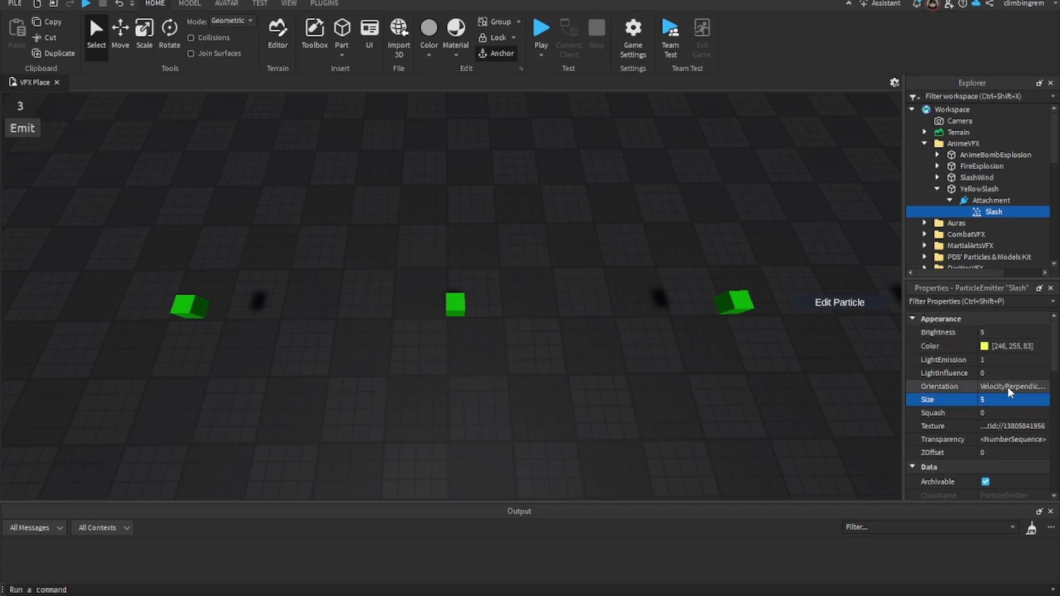
Step: Inspect the Slash emitter's size and transparency graphs in the particle editing overlay, and close the overlay
{"action": "left_click", "coordinate": [814, 302]}
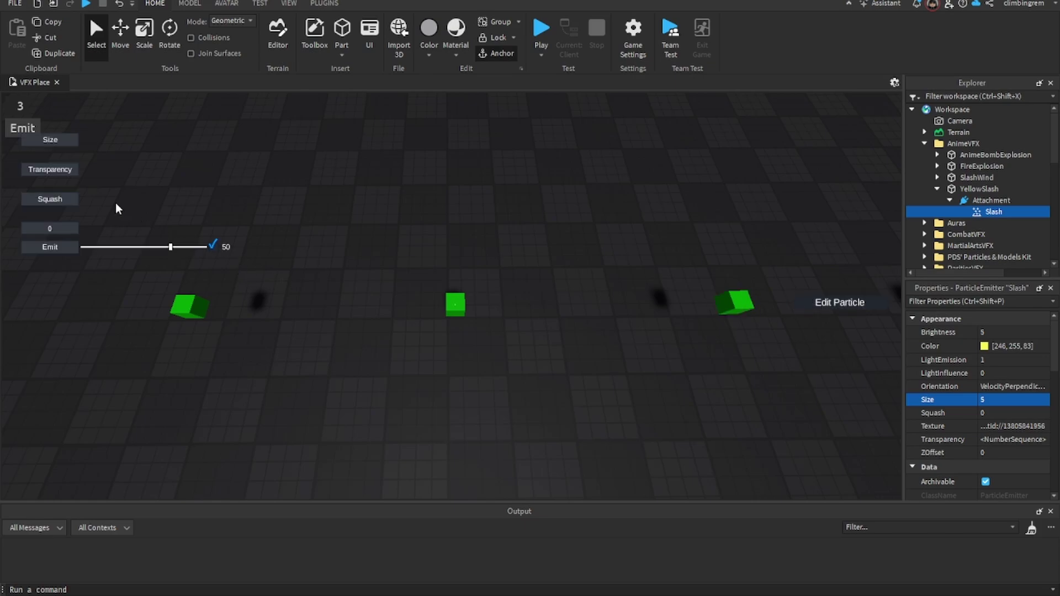
{"action": "left_click", "coordinate": [45, 140]}
{"action": "left_click", "coordinate": [41, 142]}
{"action": "left_click", "coordinate": [52, 170]}
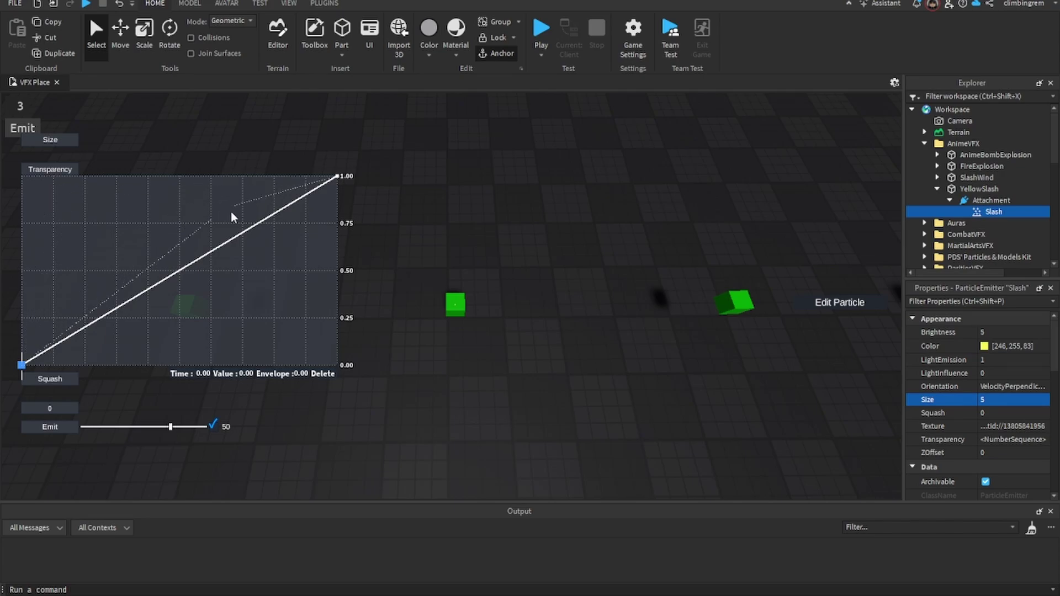
{"action": "left_click", "coordinate": [339, 177]}
{"action": "left_click", "coordinate": [22, 365]}
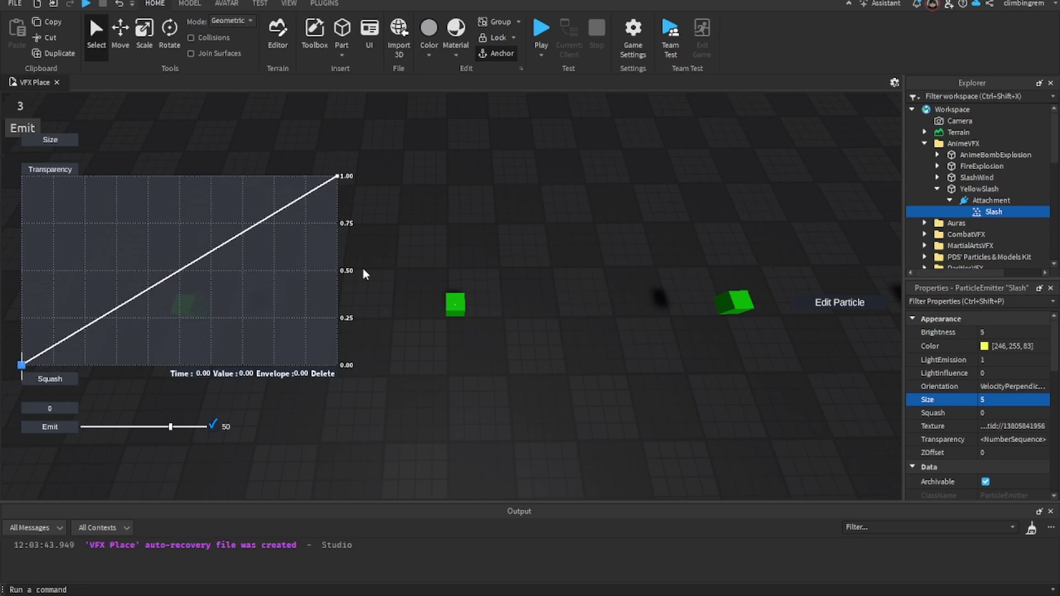
{"action": "left_click", "coordinate": [833, 304]}
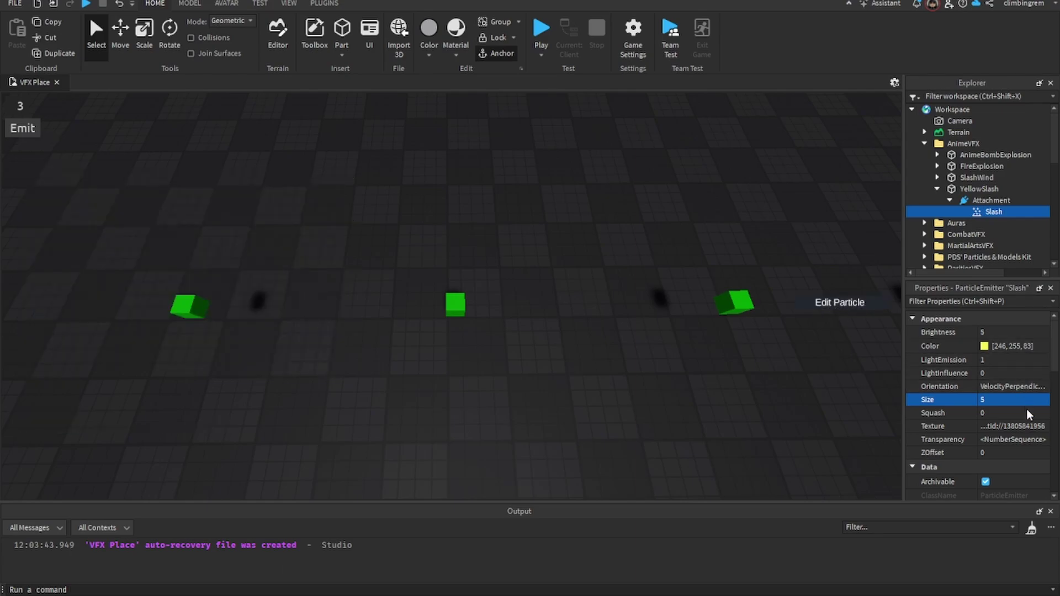
Step: Inspect the end keypoint of the Slash emitter's built-in Transparency number sequence, close the graph and reselect the emitter
{"action": "left_click", "coordinate": [1049, 441]}
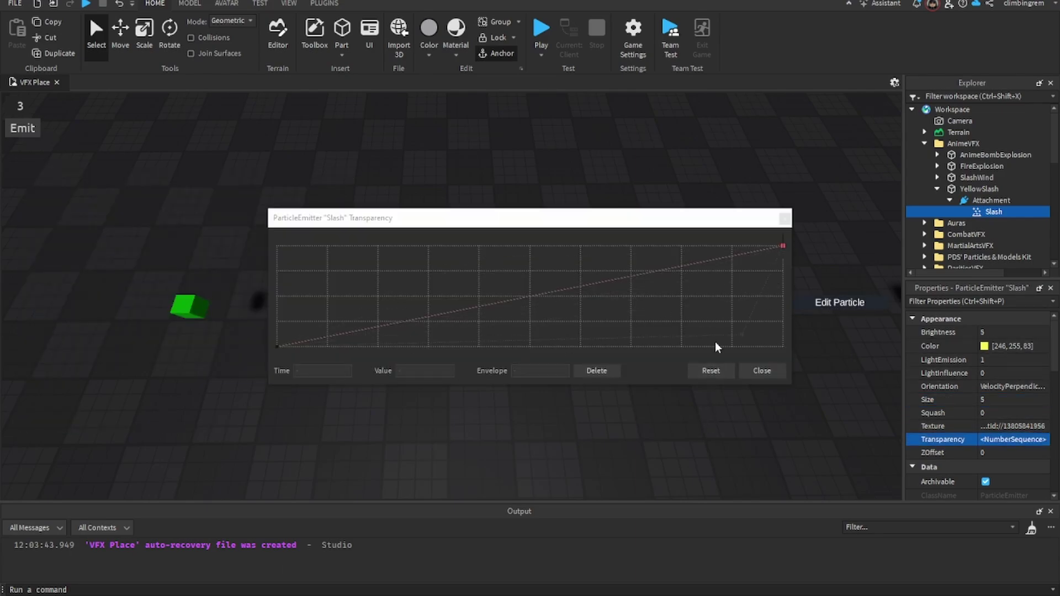
{"action": "left_click", "coordinate": [783, 245]}
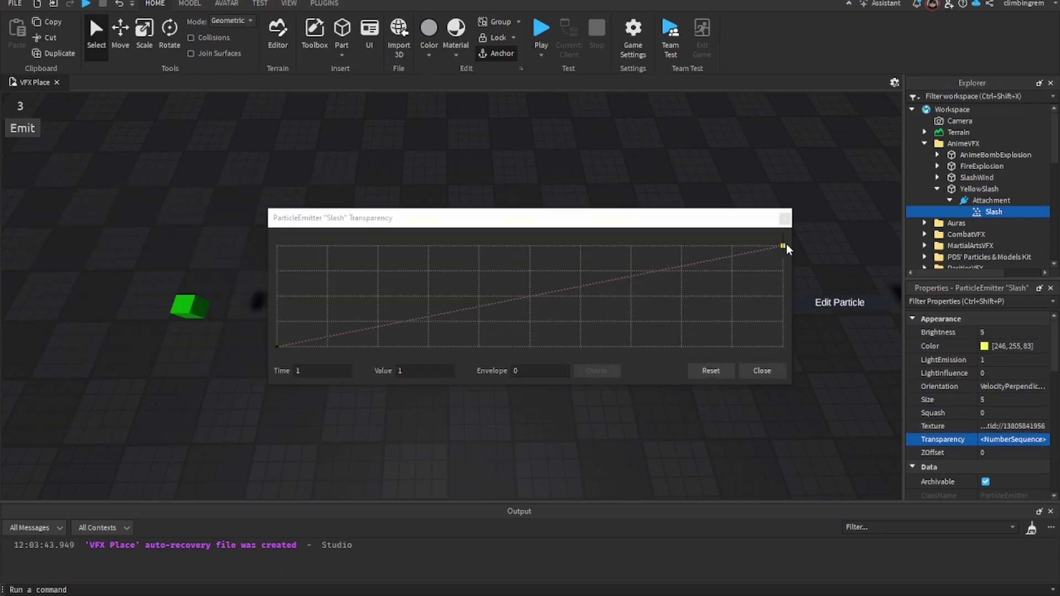
{"action": "left_click", "coordinate": [761, 372]}
{"action": "left_click", "coordinate": [760, 203]}
{"action": "left_click", "coordinate": [993, 212]}
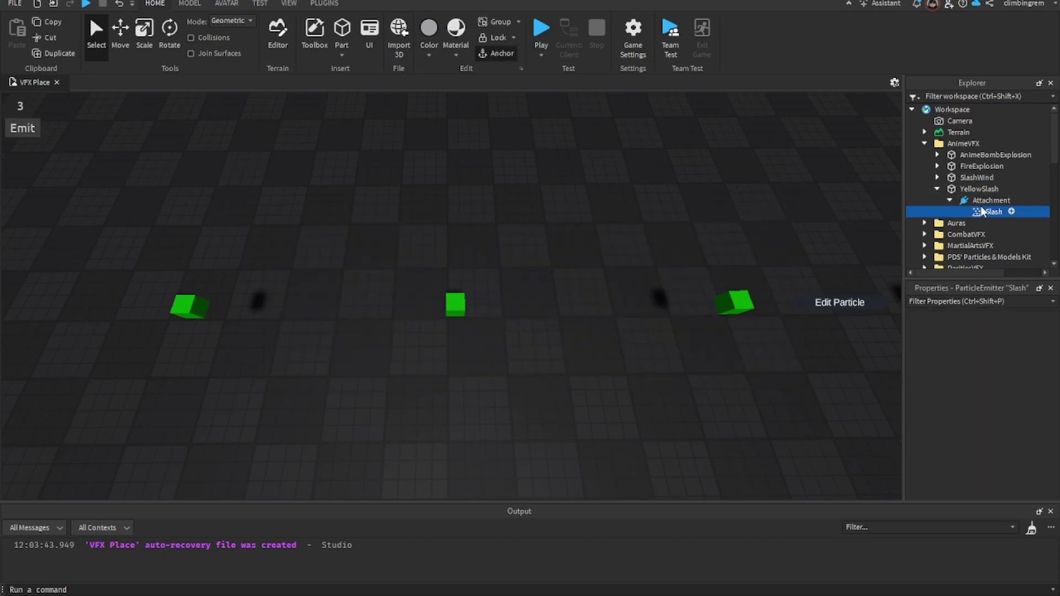
Step: Reopen the particle editing overlay for the Slash emitter
{"action": "scroll", "coordinate": [993, 342], "scroll_direction": "down", "scroll_amount": 5}
{"action": "scroll", "coordinate": [994, 342], "scroll_direction": "up", "scroll_amount": 5}
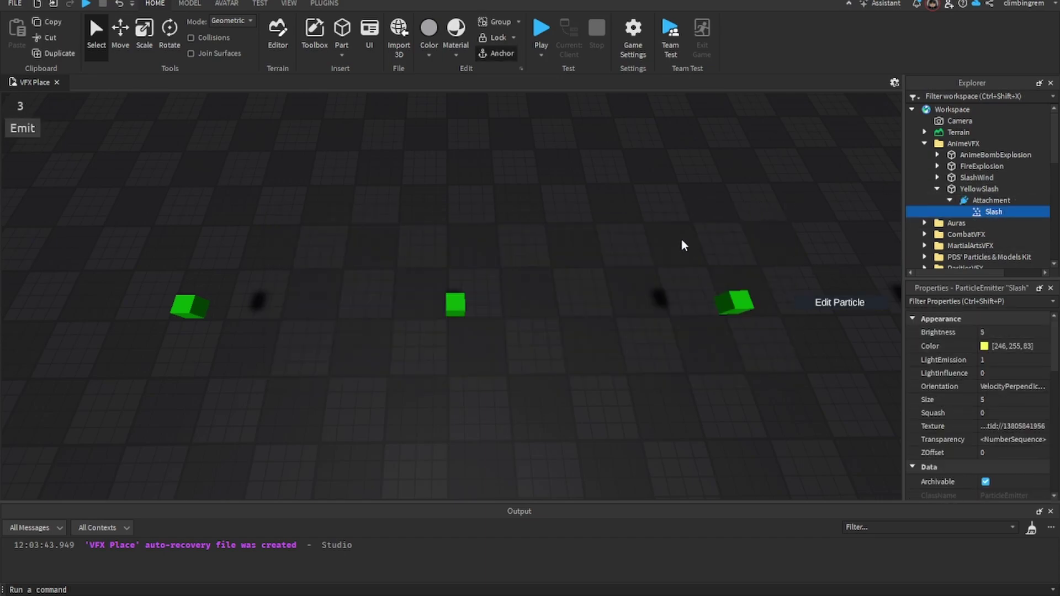
{"action": "left_click", "coordinate": [871, 301]}
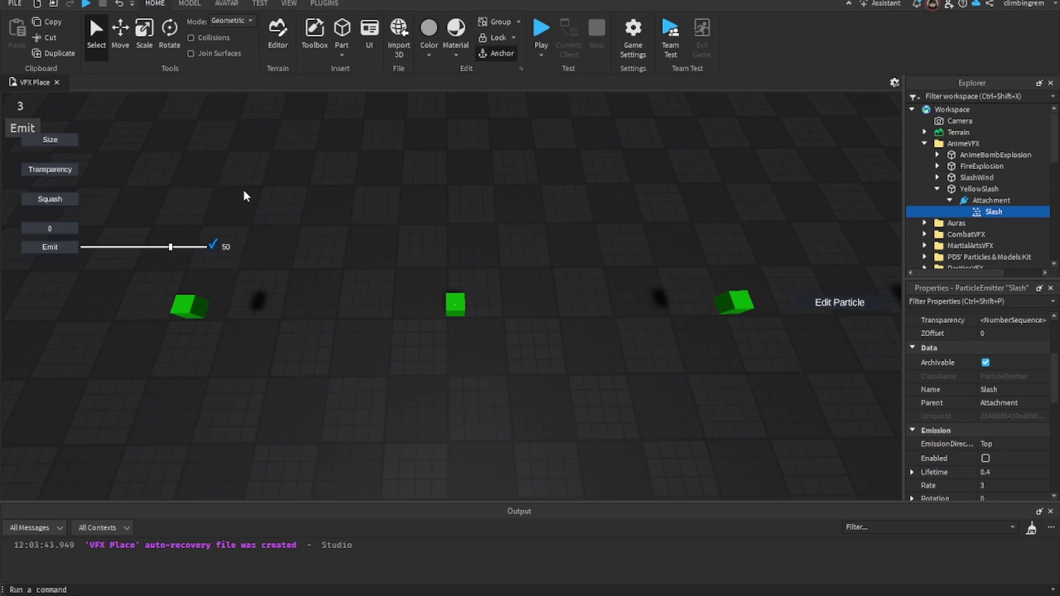
Step: Turn the Slash emitter's Enabled option on and off twice, emitting manual bursts in between to compare continuous and single emission
{"action": "scroll", "coordinate": [988, 389], "scroll_direction": "down", "scroll_amount": 3}
{"action": "left_click", "coordinate": [997, 383]}
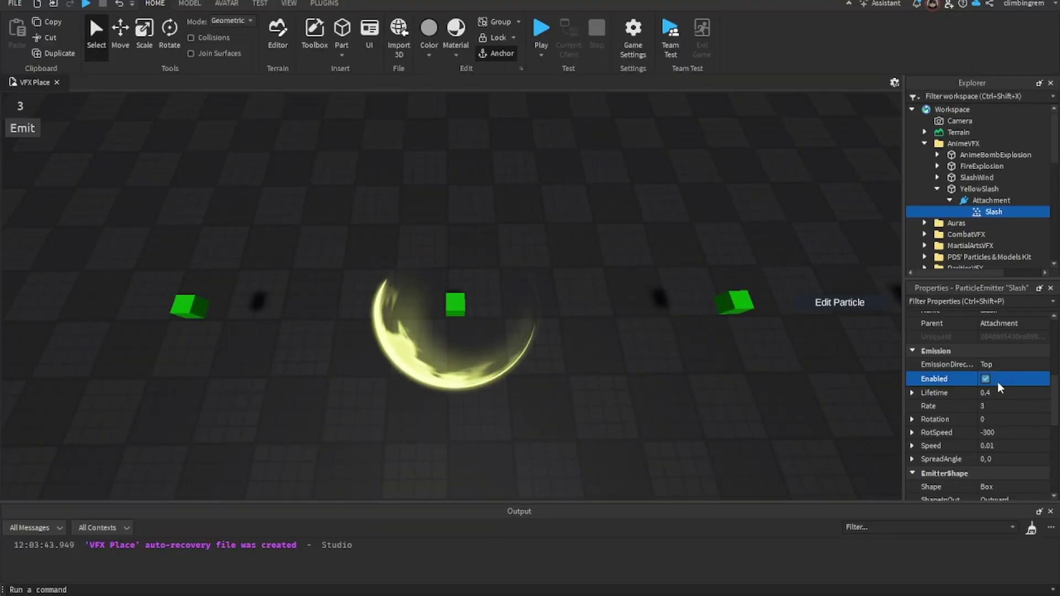
{"action": "left_click", "coordinate": [998, 382]}
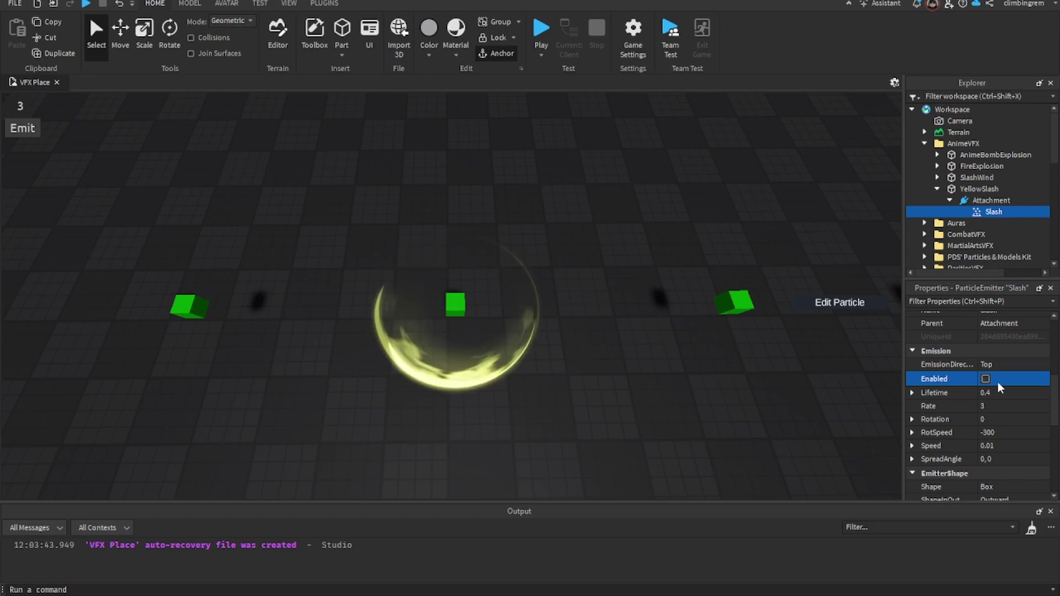
{"action": "left_click", "coordinate": [21, 133]}
{"action": "left_click", "coordinate": [21, 133]}
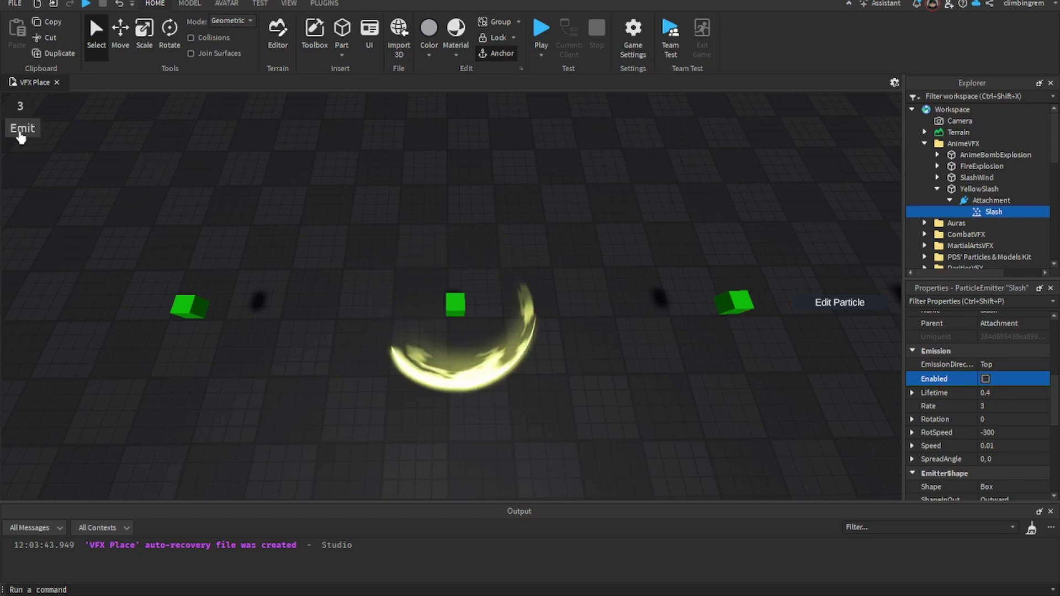
{"action": "left_click", "coordinate": [1016, 376]}
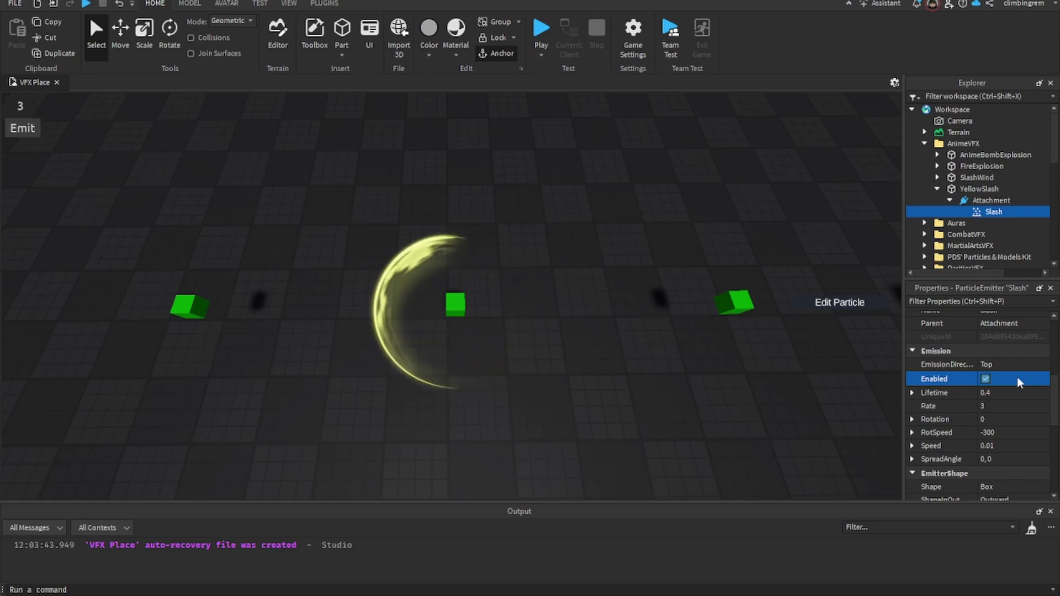
{"action": "left_click", "coordinate": [1017, 377]}
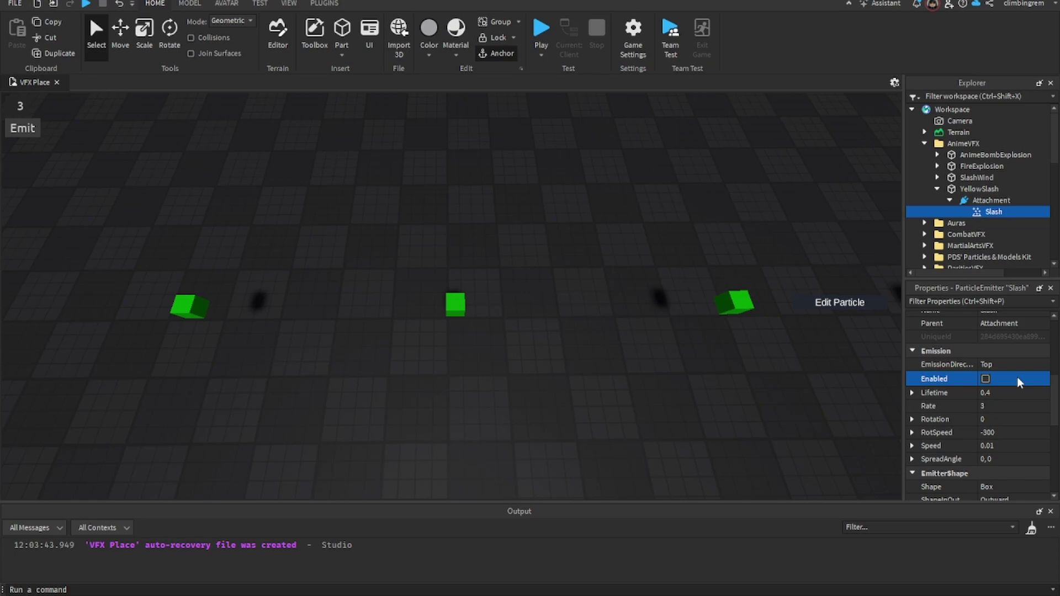
Step: Review the Slash emitter's orientation options and emit the particle from an angled view
{"action": "scroll", "coordinate": [1017, 376], "scroll_direction": "down", "scroll_amount": 3}
{"action": "scroll", "coordinate": [1016, 376], "scroll_direction": "up", "scroll_amount": 4}
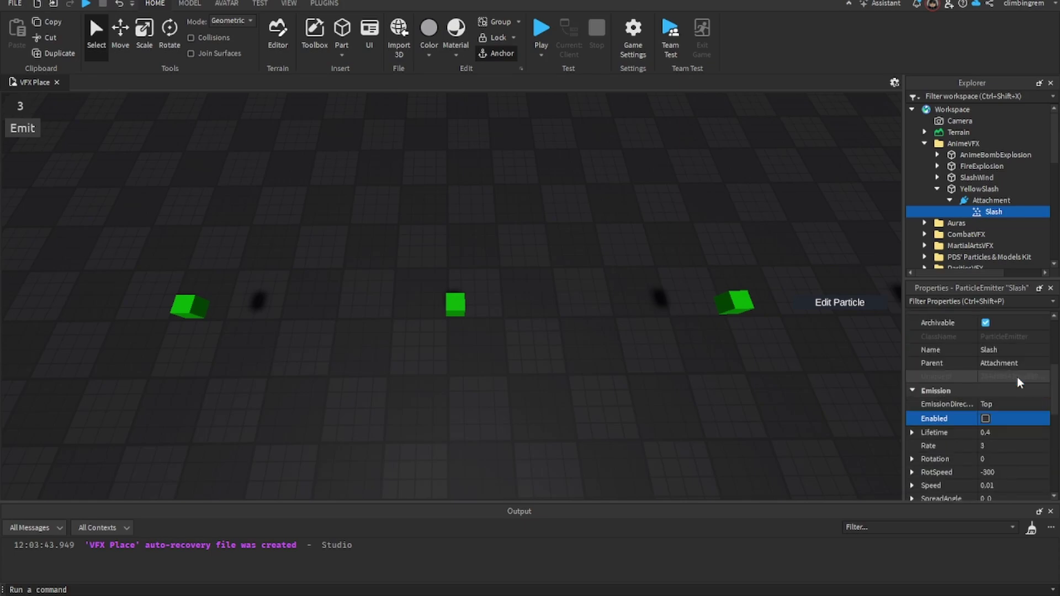
{"action": "scroll", "coordinate": [1017, 376], "scroll_direction": "down", "scroll_amount": 1}
{"action": "scroll", "coordinate": [1016, 376], "scroll_direction": "down", "scroll_amount": 2}
{"action": "scroll", "coordinate": [1016, 376], "scroll_direction": "up", "scroll_amount": 2}
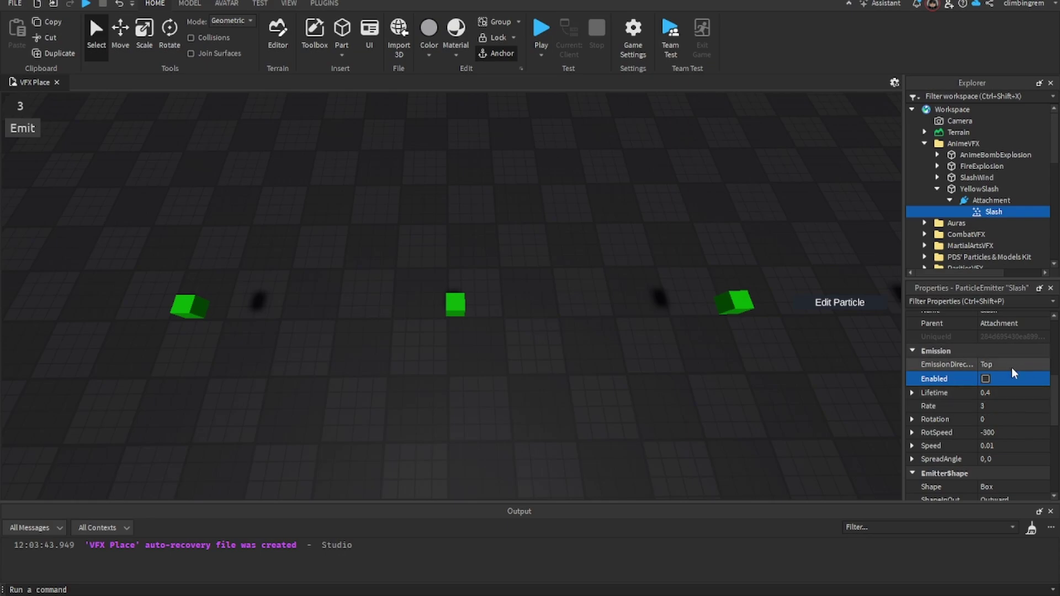
{"action": "scroll", "coordinate": [1018, 378], "scroll_direction": "up", "scroll_amount": 3}
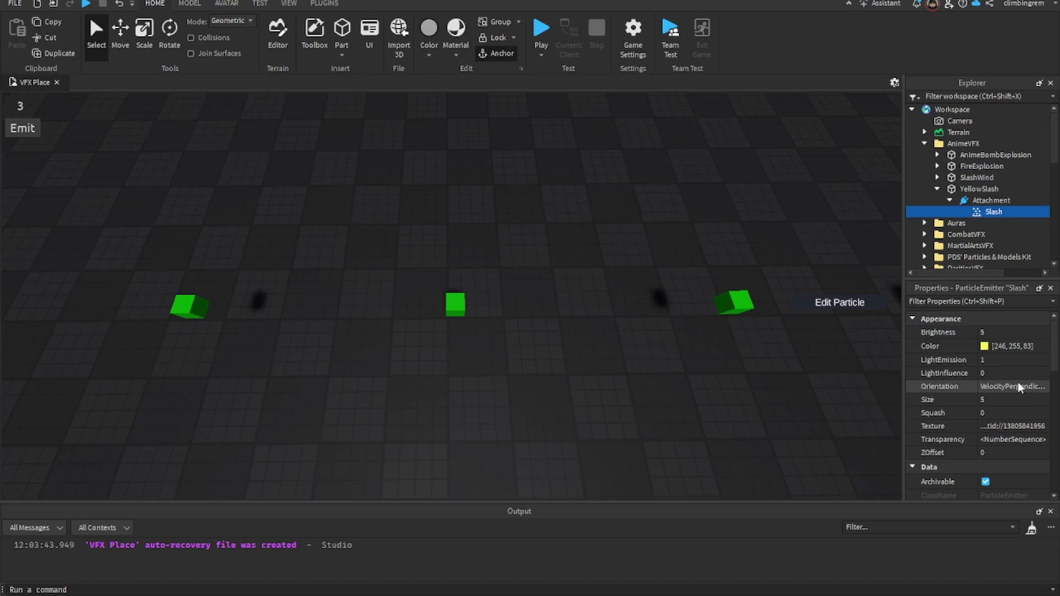
{"action": "left_click", "coordinate": [1018, 387]}
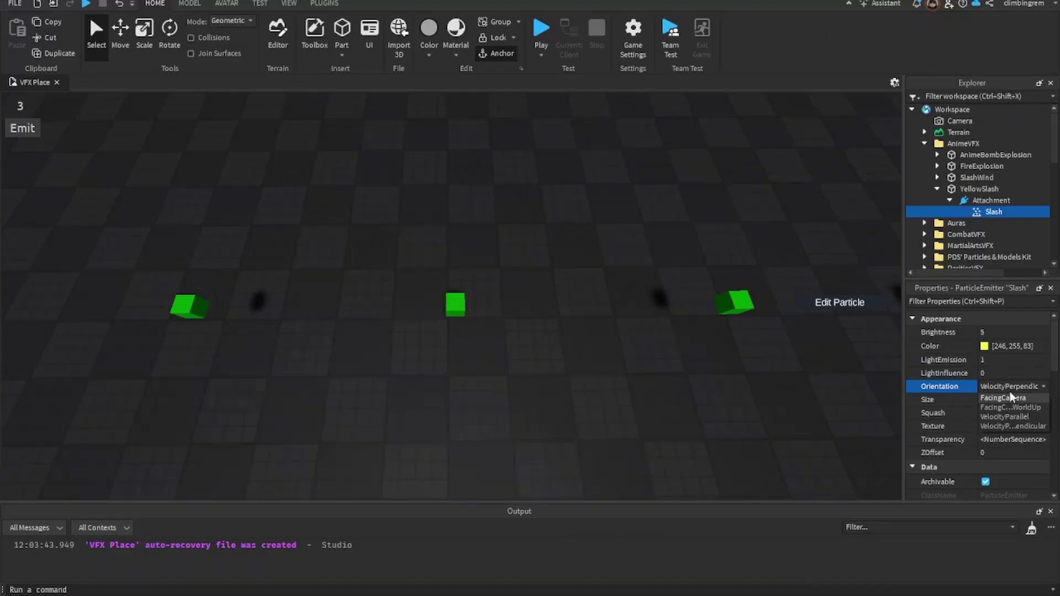
{"action": "left_click", "coordinate": [959, 477]}
{"action": "right_click_drag", "start_coordinate": [478, 293], "coordinate": [477, 291]}
{"action": "left_click", "coordinate": [22, 131]}
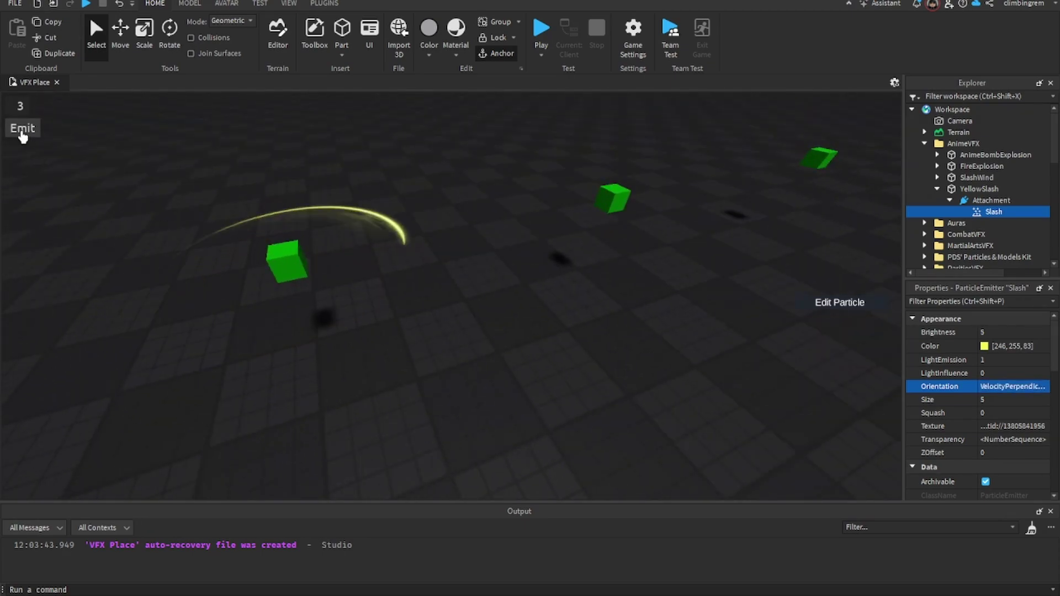
Step: Set the Slash emitter's orientation to FacingCamera and emit the particle to preview it
{"action": "left_click", "coordinate": [1028, 386]}
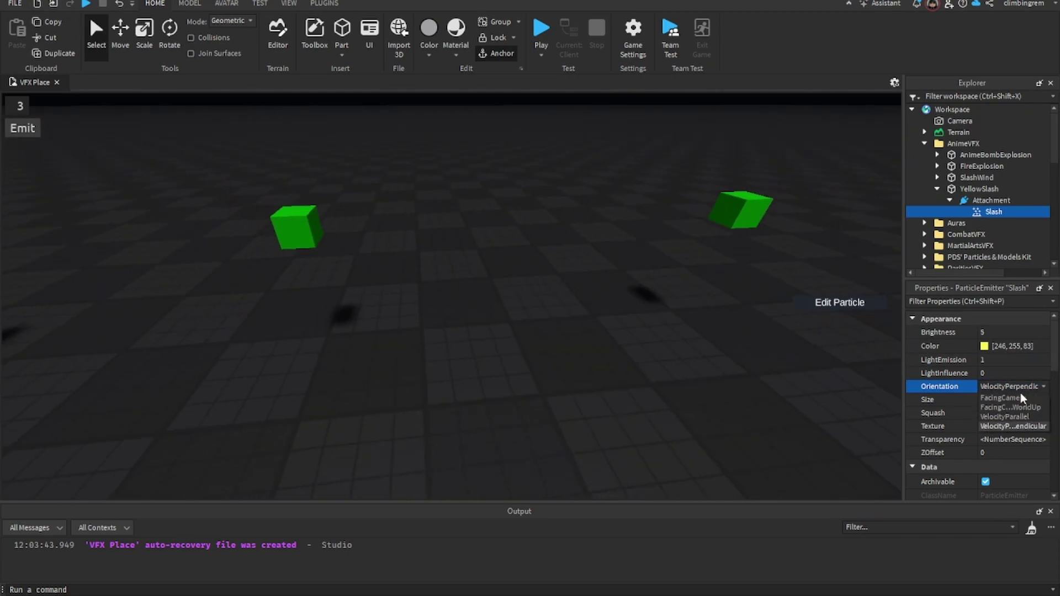
{"action": "left_click", "coordinate": [1014, 395]}
{"action": "left_click", "coordinate": [22, 128]}
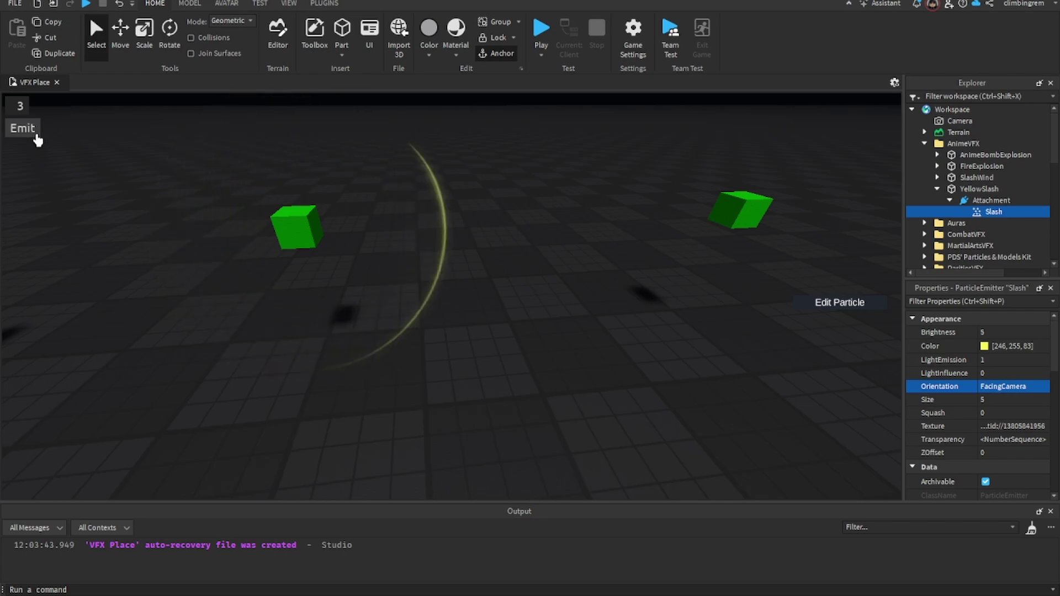
Step: Set the Slash emitter's orientation back to VelocityPerpendicular and emit the particle from overhead and ground-level viewpoints
{"action": "left_click", "coordinate": [1021, 385]}
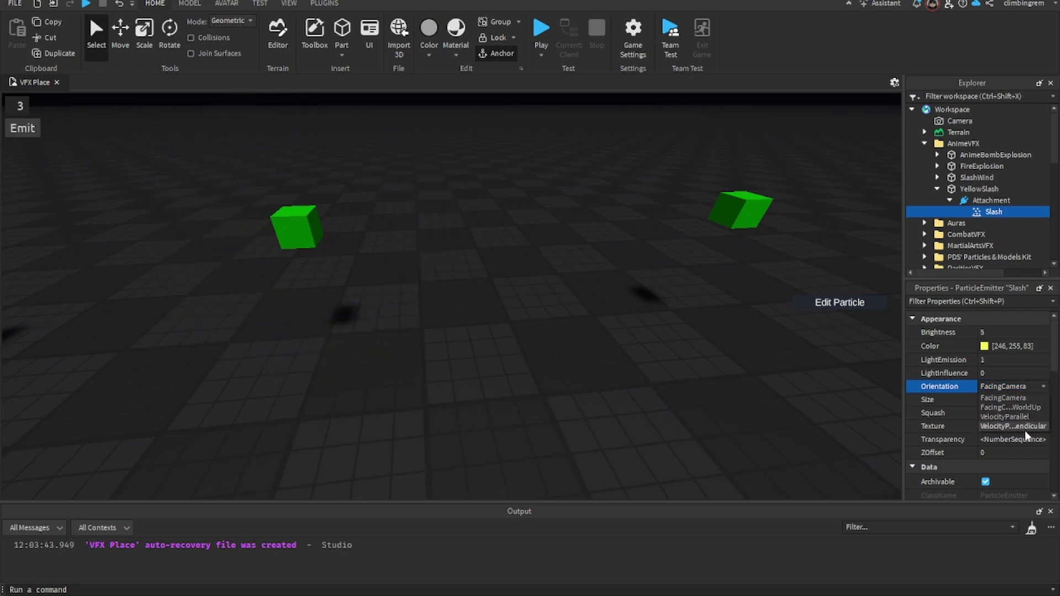
{"action": "left_click", "coordinate": [1025, 430]}
{"action": "left_click", "coordinate": [10, 135]}
{"action": "right_click_drag", "start_coordinate": [598, 319], "coordinate": [578, 373]}
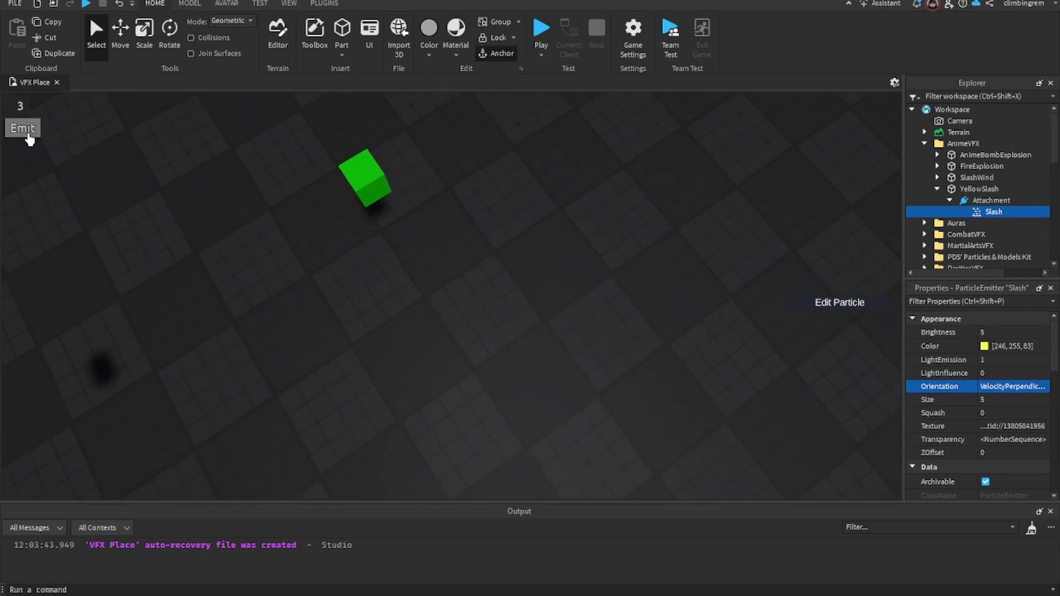
{"action": "left_click", "coordinate": [27, 134]}
{"action": "right_click_drag", "start_coordinate": [769, 383], "coordinate": [771, 388]}
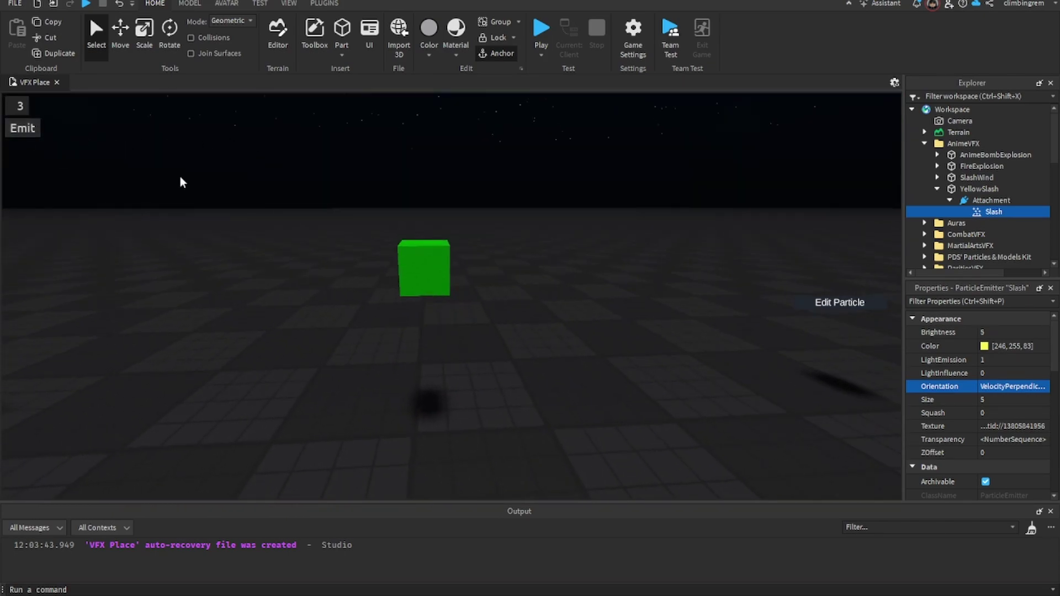
{"action": "right_click_drag", "start_coordinate": [568, 304], "coordinate": [567, 305]}
{"action": "left_click", "coordinate": [26, 130]}
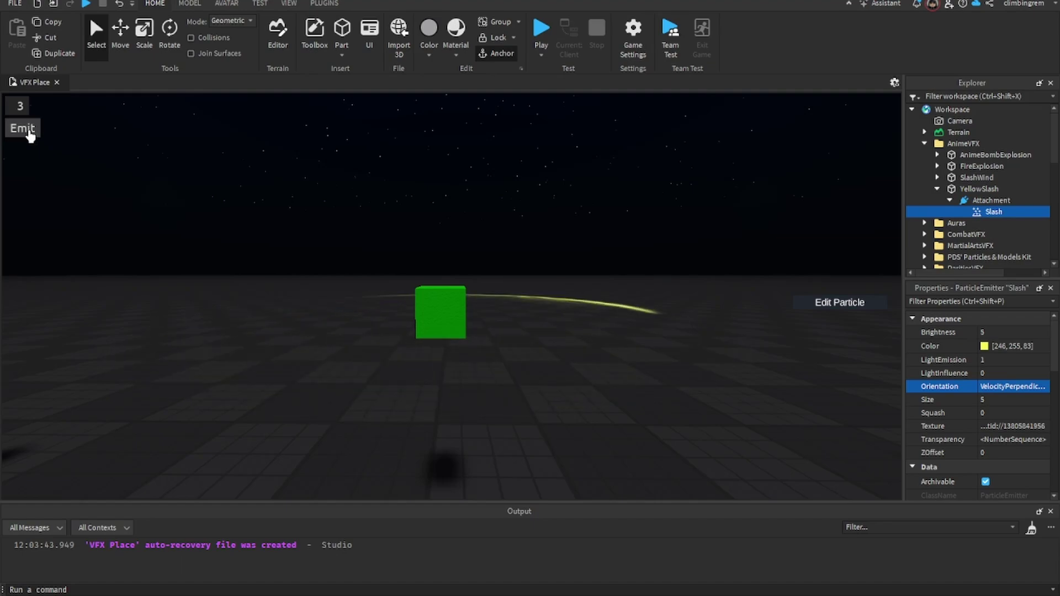
{"action": "right_click_drag", "start_coordinate": [656, 334], "coordinate": [657, 334]}
Step: Examine the Slash emitter's emission properties, including lifetime, rate and rotation speed, and emit the particle once
{"action": "scroll", "coordinate": [656, 329], "scroll_direction": "down", "scroll_amount": 3}
{"action": "scroll", "coordinate": [1038, 351], "scroll_direction": "down", "scroll_amount": 4}
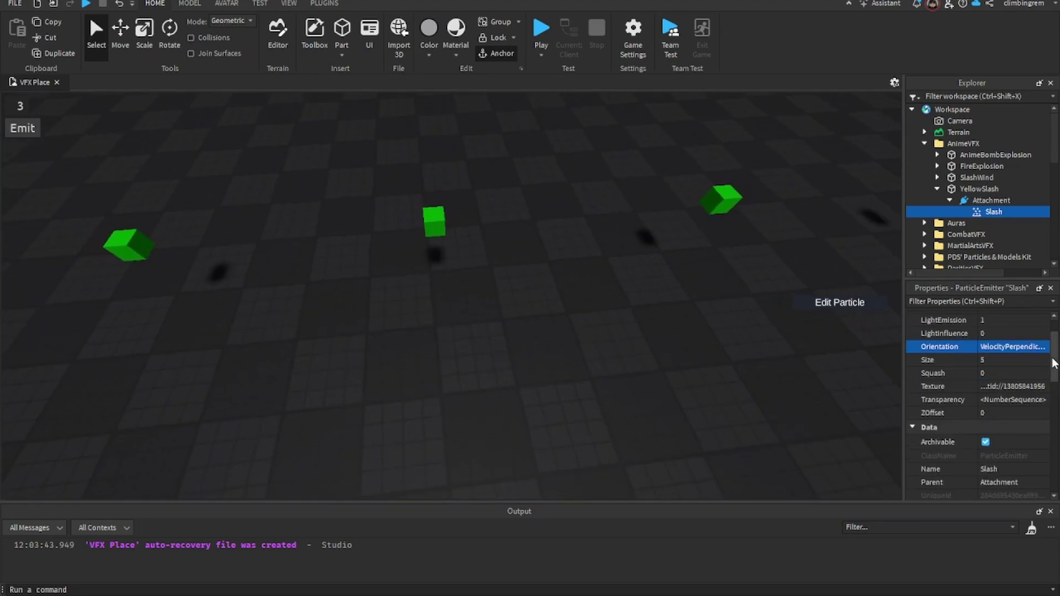
{"action": "scroll", "coordinate": [1031, 359], "scroll_direction": "up", "scroll_amount": 3}
{"action": "scroll", "coordinate": [1030, 359], "scroll_direction": "down", "scroll_amount": 4}
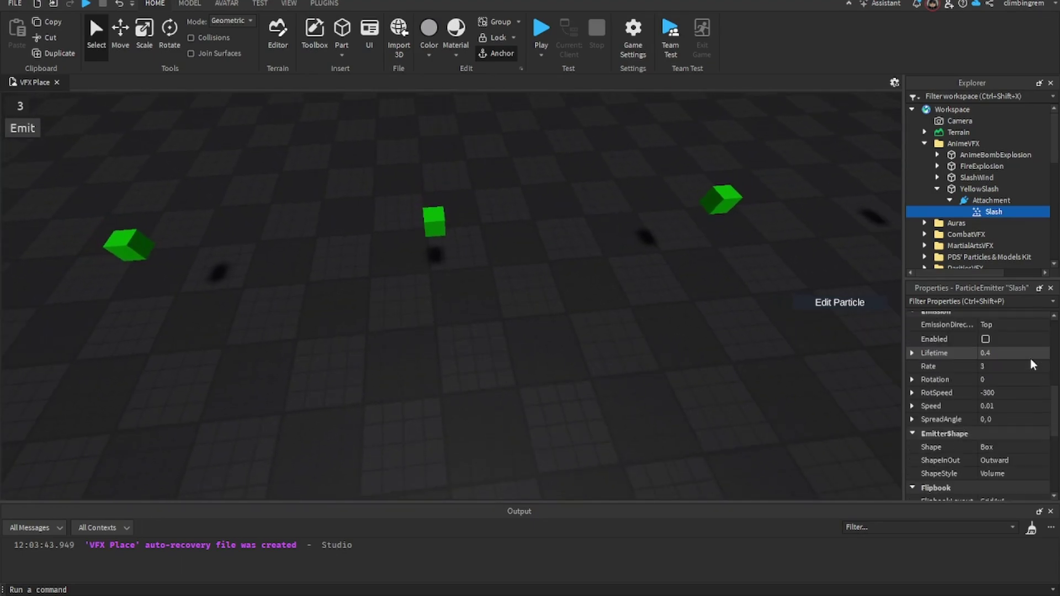
{"action": "scroll", "coordinate": [1030, 359], "scroll_direction": "up", "scroll_amount": 3}
{"action": "left_click", "coordinate": [21, 136]}
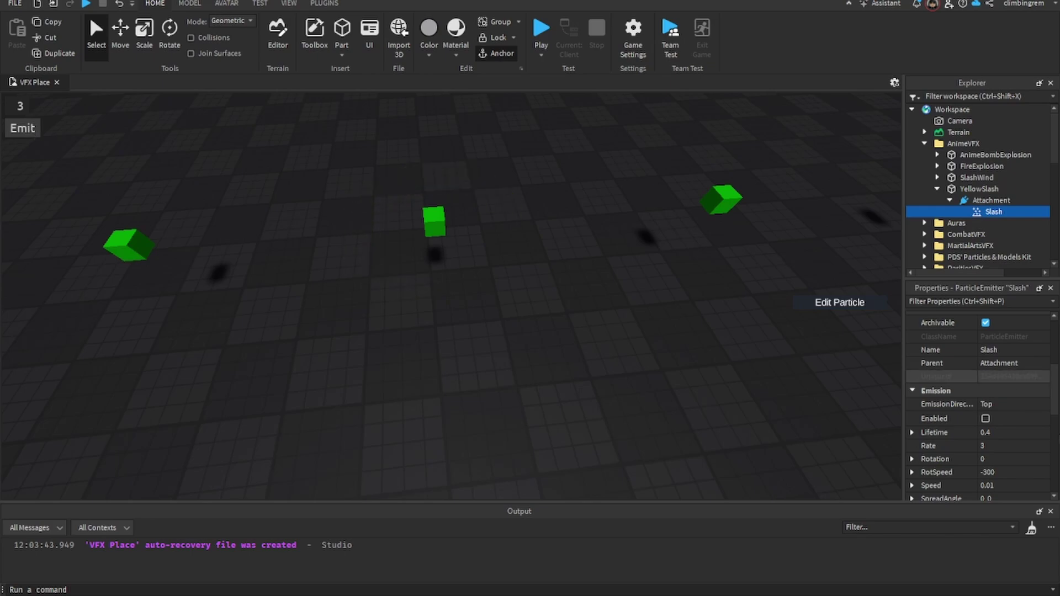
{"action": "scroll", "coordinate": [1028, 423], "scroll_direction": "down", "scroll_amount": 3}
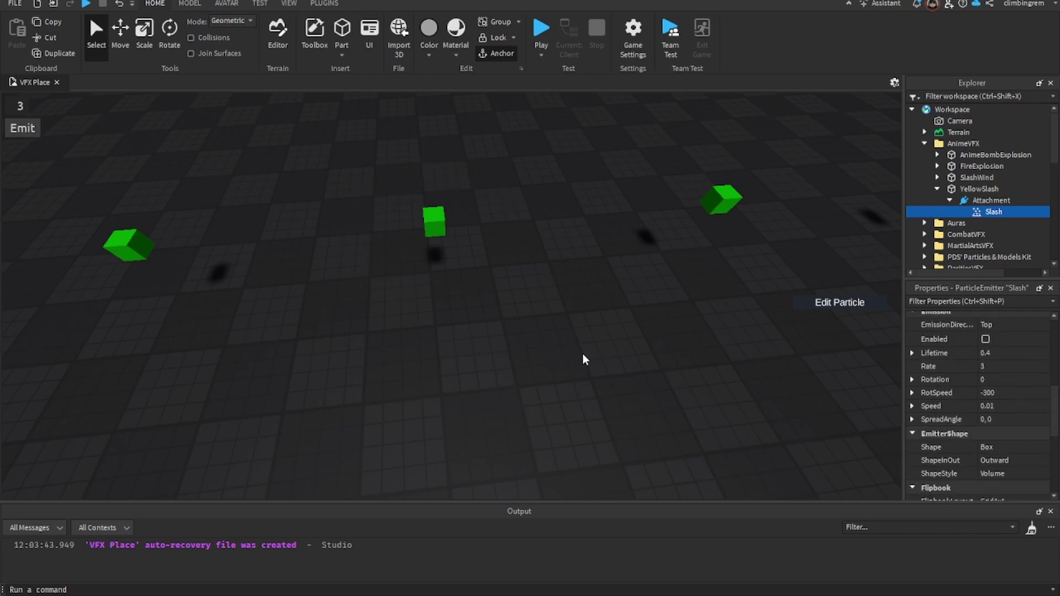
Step: Set the number of particles per manual emit to 3
{"action": "key", "text": "w"}
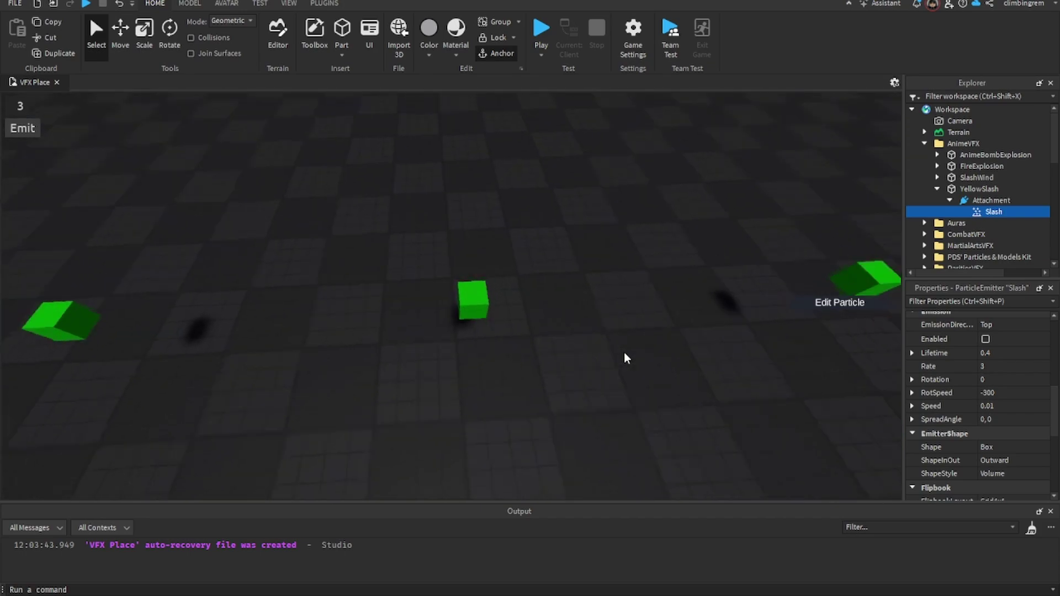
{"action": "key", "text": "s"}
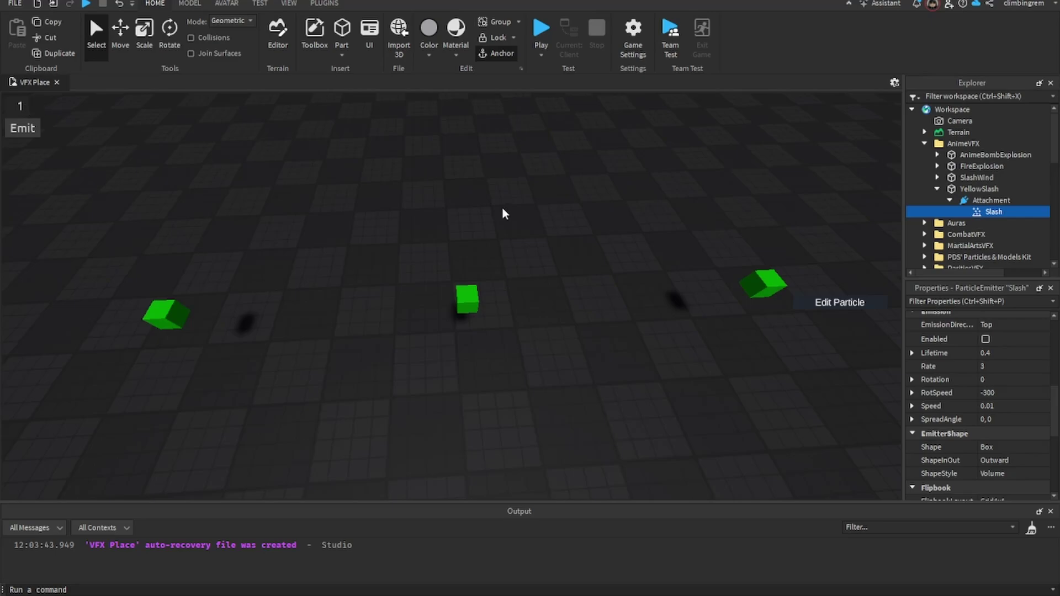
{"action": "left_click", "coordinate": [20, 106]}
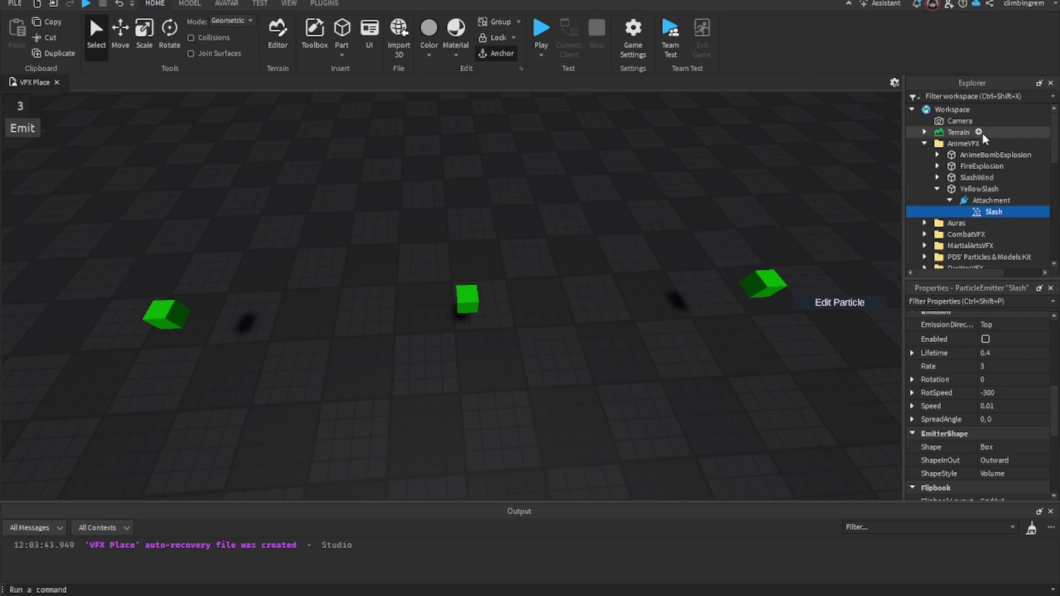
{"action": "scroll", "coordinate": [607, 265], "scroll_direction": "down", "scroll_amount": 3}
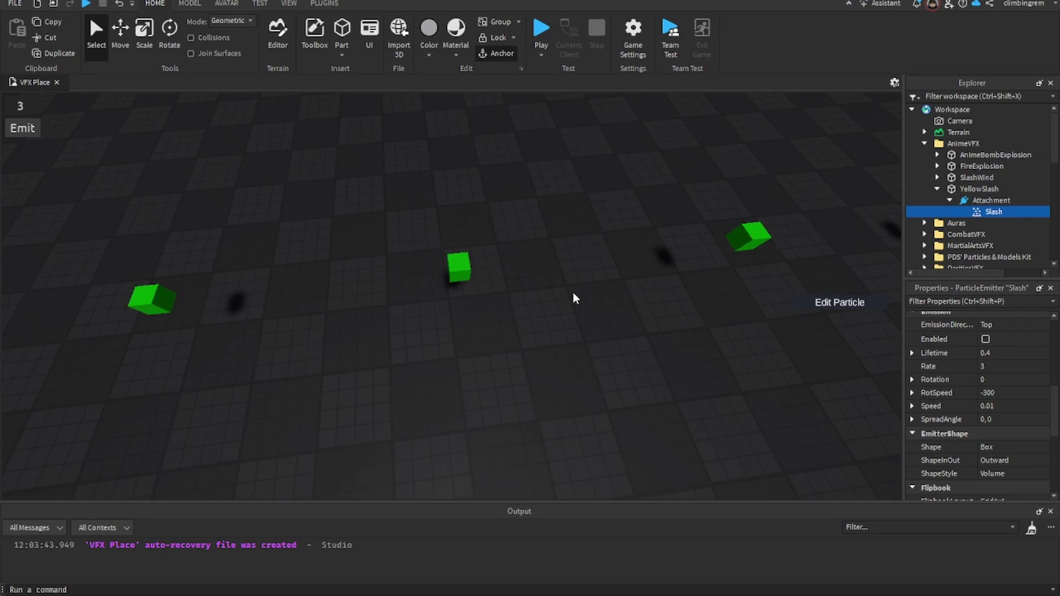
Step: Bring up the plugin management window to view the installed plugins, close it and return to the home tools
{"action": "left_click", "coordinate": [324, 3]}
{"action": "left_click", "coordinate": [22, 102]}
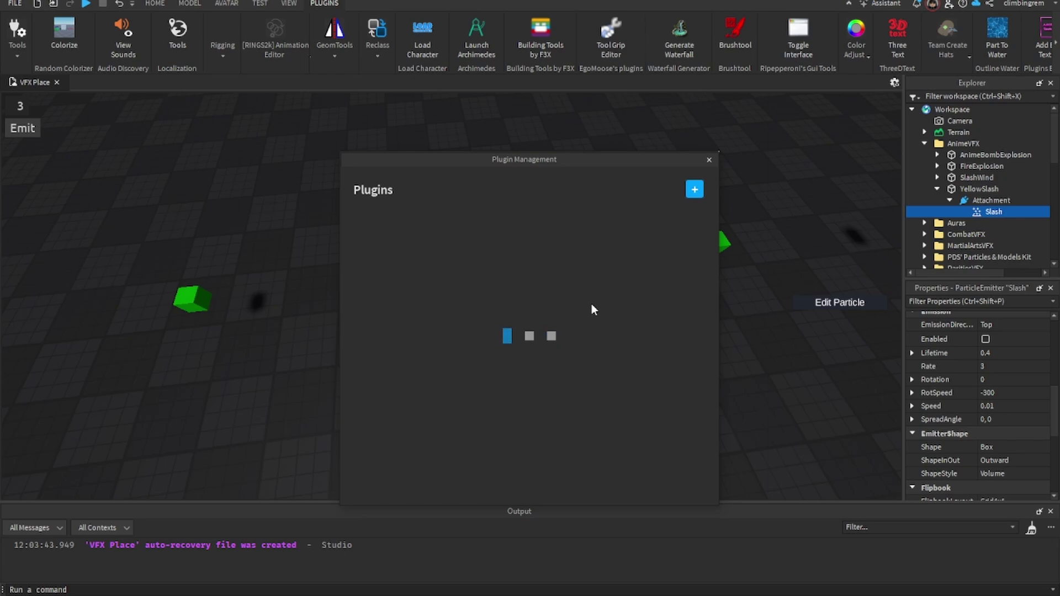
{"action": "left_click", "coordinate": [710, 159]}
{"action": "left_click", "coordinate": [154, 3]}
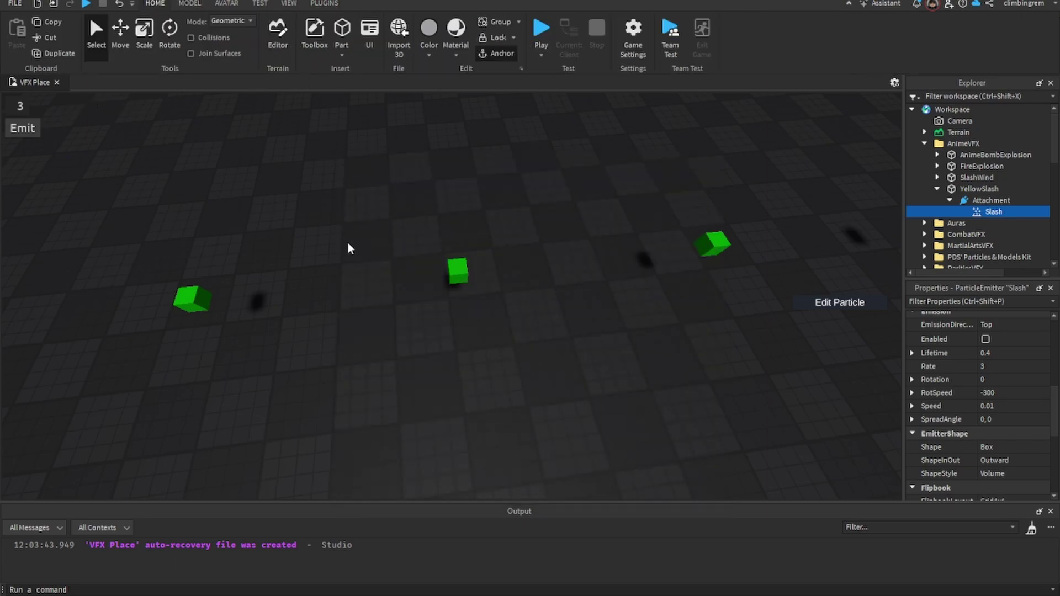
Step: Emit the Slash particle once and examine its appearance, emission, emitter shape and flipbook properties
{"action": "key", "text": "e"}
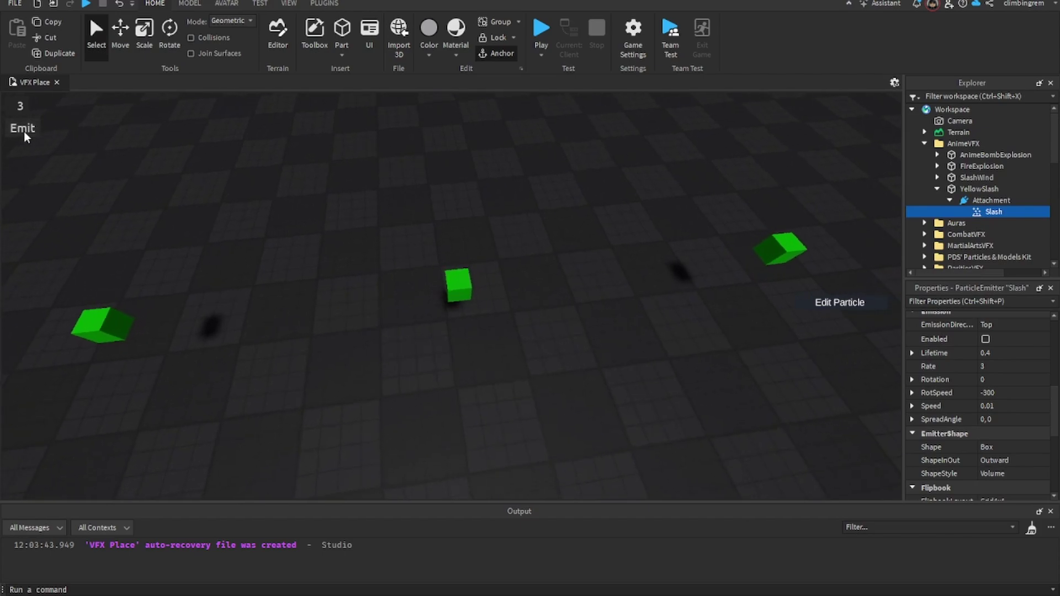
{"action": "left_click", "coordinate": [25, 131]}
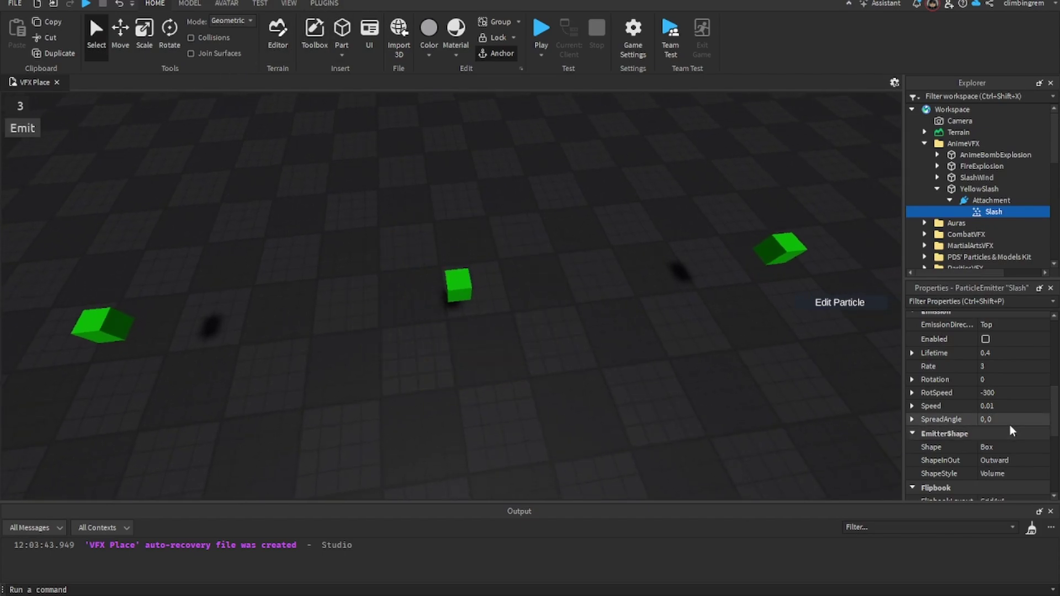
{"action": "scroll", "coordinate": [1007, 424], "scroll_direction": "up", "scroll_amount": 1}
{"action": "scroll", "coordinate": [1000, 429], "scroll_direction": "down", "scroll_amount": 1}
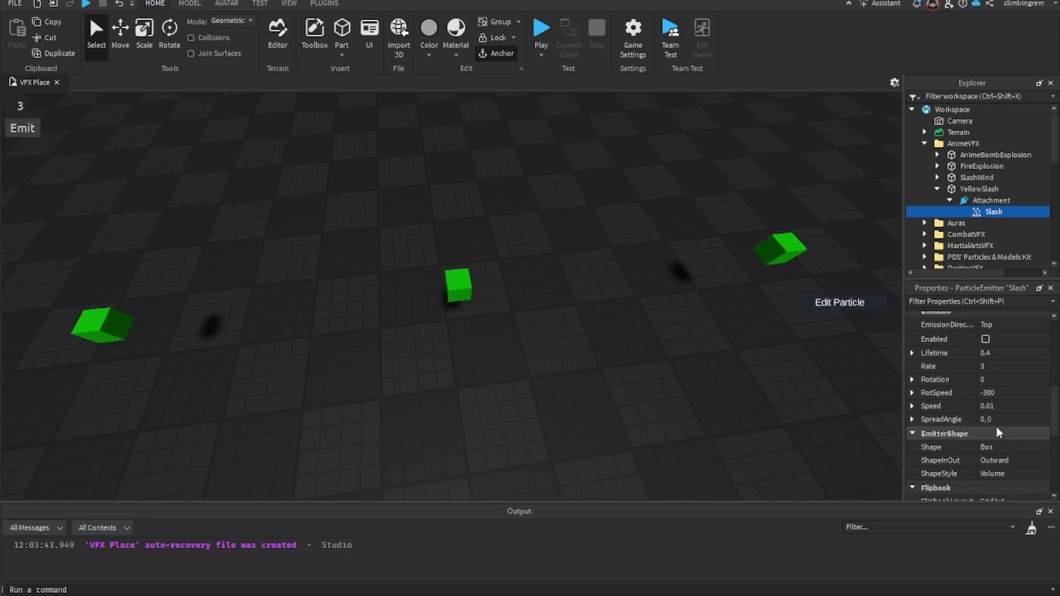
{"action": "scroll", "coordinate": [994, 424], "scroll_direction": "up", "scroll_amount": 3}
{"action": "scroll", "coordinate": [994, 422], "scroll_direction": "up", "scroll_amount": 3}
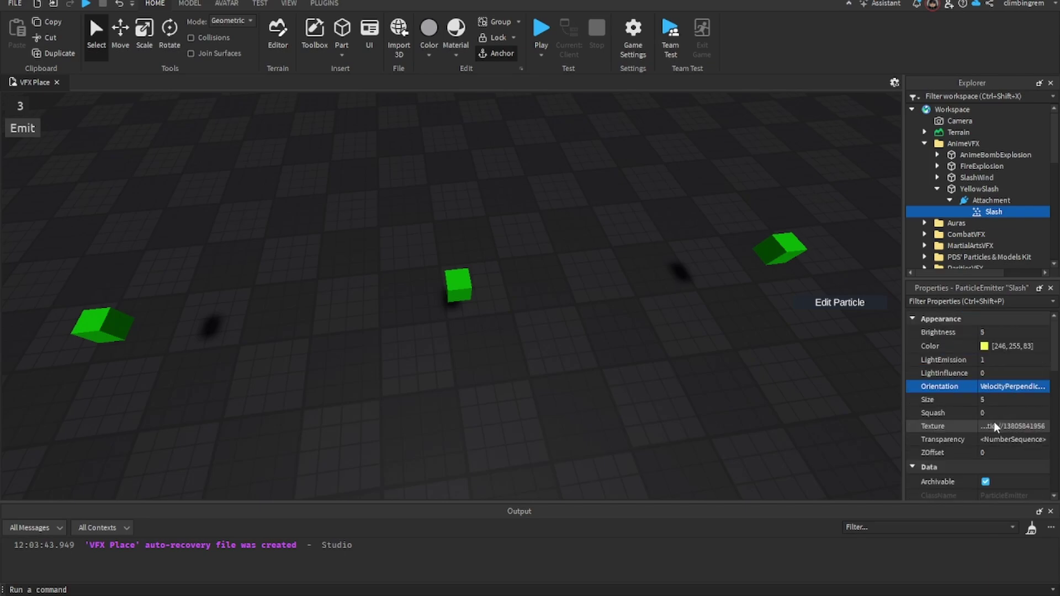
{"action": "scroll", "coordinate": [993, 421], "scroll_direction": "down", "scroll_amount": 6}
{"action": "scroll", "coordinate": [994, 422], "scroll_direction": "up", "scroll_amount": 1}
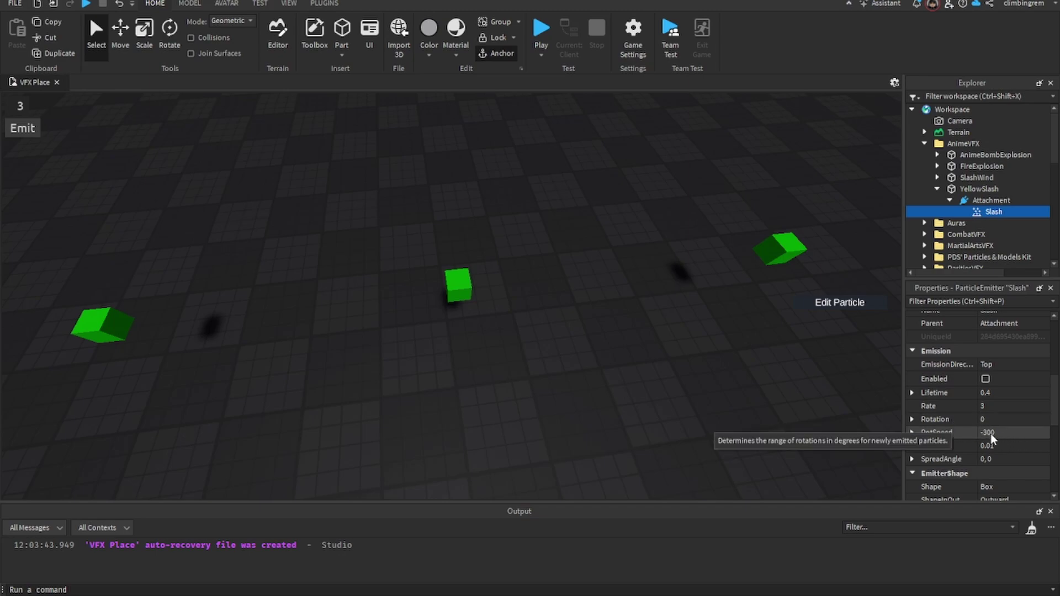
{"action": "scroll", "coordinate": [990, 432], "scroll_direction": "down", "scroll_amount": 5}
{"action": "scroll", "coordinate": [990, 432], "scroll_direction": "up", "scroll_amount": 5}
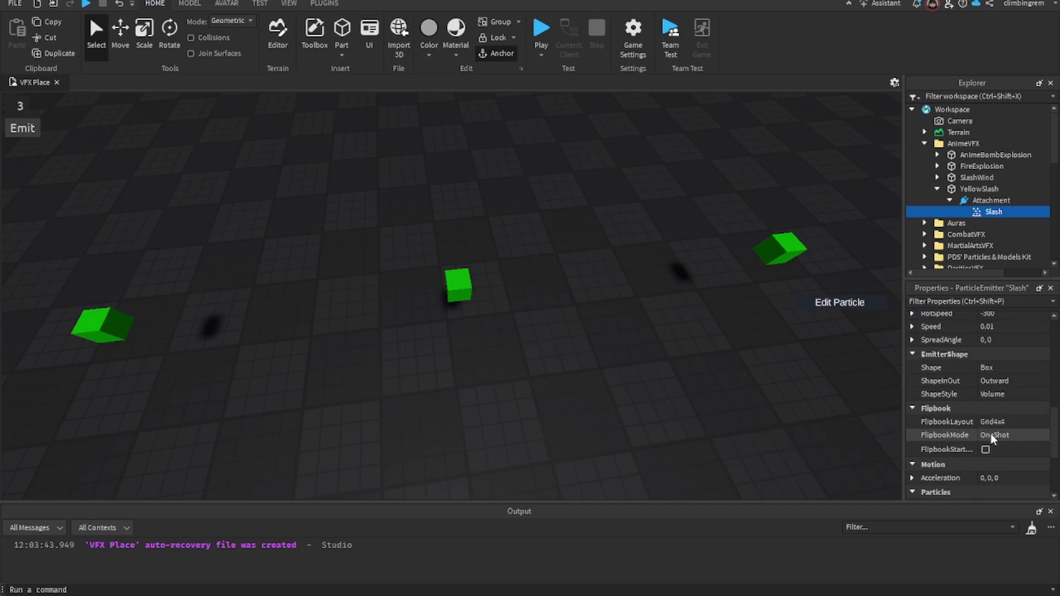
{"action": "scroll", "coordinate": [990, 432], "scroll_direction": "up", "scroll_amount": 1}
{"action": "scroll", "coordinate": [990, 432], "scroll_direction": "down", "scroll_amount": 1}
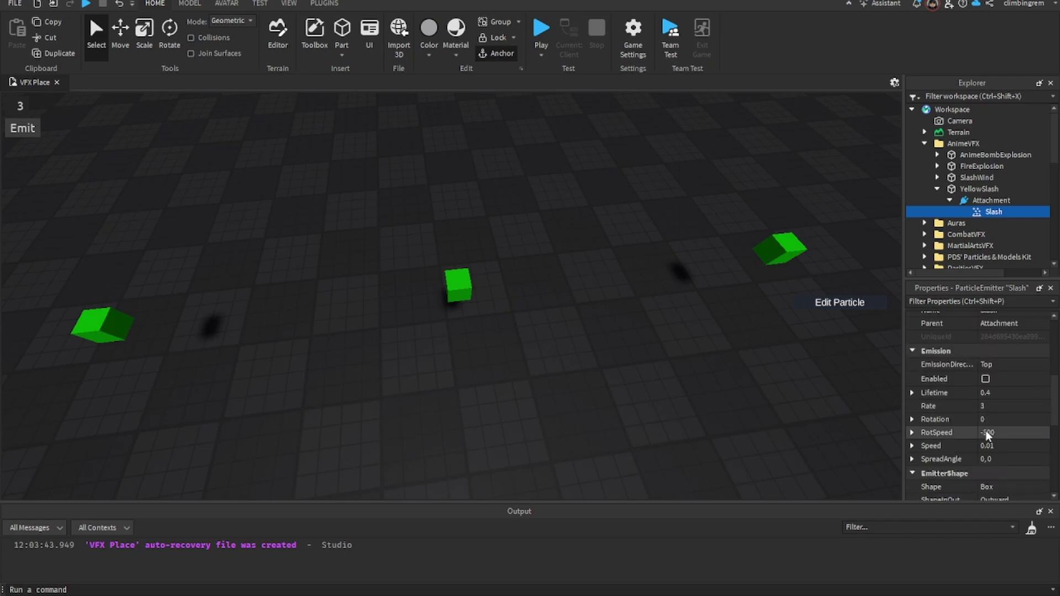
{"action": "scroll", "coordinate": [985, 430], "scroll_direction": "down", "scroll_amount": 3}
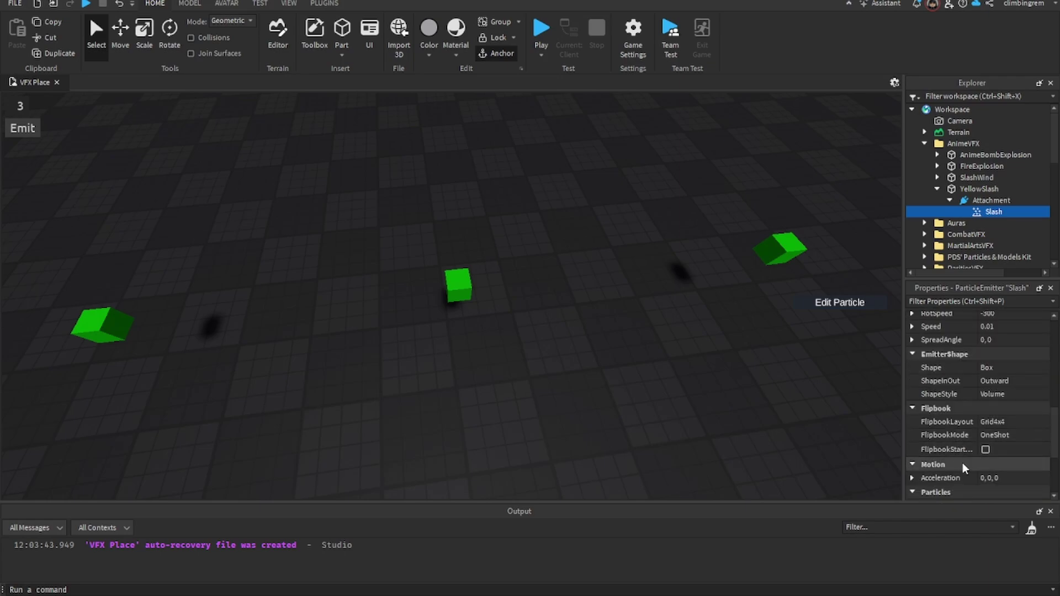
{"action": "scroll", "coordinate": [988, 445], "scroll_direction": "up", "scroll_amount": 3}
{"action": "scroll", "coordinate": [994, 447], "scroll_direction": "down", "scroll_amount": 3}
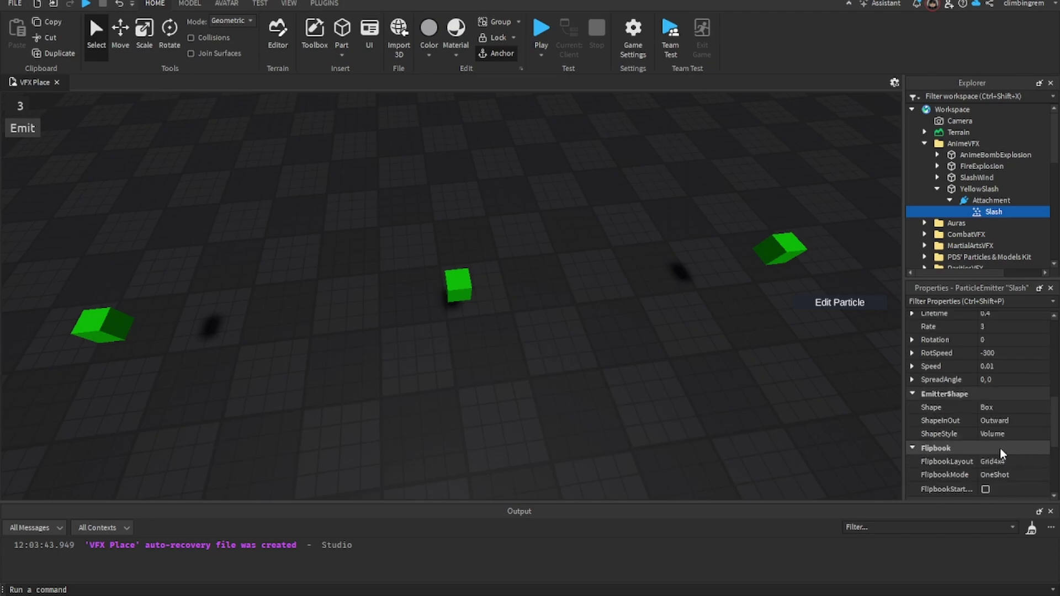
{"action": "scroll", "coordinate": [998, 452], "scroll_direction": "up", "scroll_amount": 3}
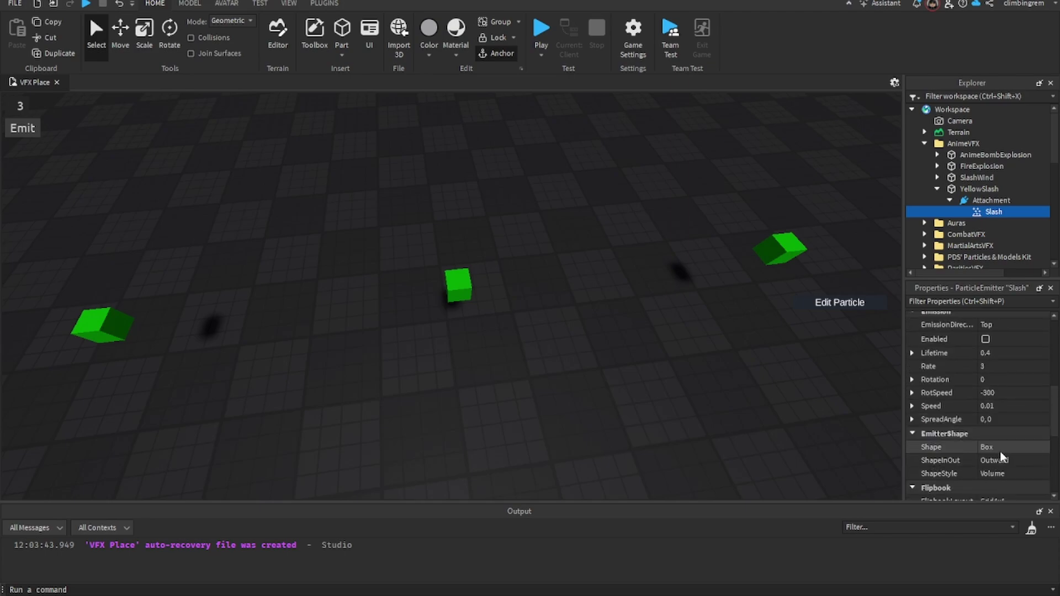
Step: Set the Slash emitter's RotSpeed to 0 and emit the particle twice to preview it without rotation
{"action": "left_click", "coordinate": [1002, 432]}
{"action": "type", "text": "0"}
{"action": "key", "text": "Return"}
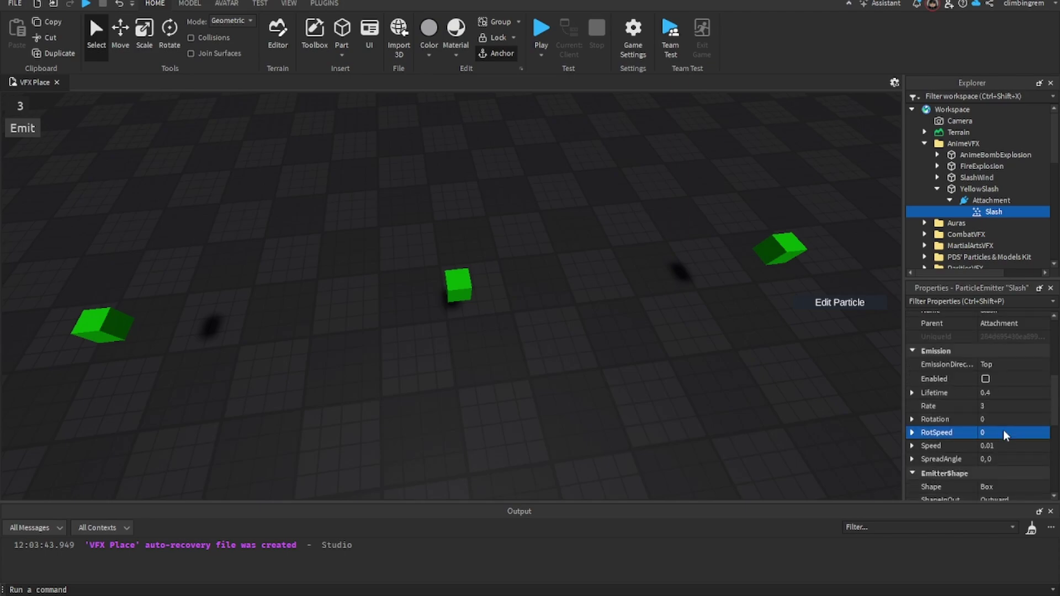
{"action": "left_click", "coordinate": [24, 130]}
{"action": "left_click", "coordinate": [23, 130]}
Step: Set the Slash emitter's RotSpeed back to -300 and emit the particle twice
{"action": "left_click", "coordinate": [990, 435]}
{"action": "type", "text": "-300"}
{"action": "key", "text": "Return"}
{"action": "left_click", "coordinate": [22, 128]}
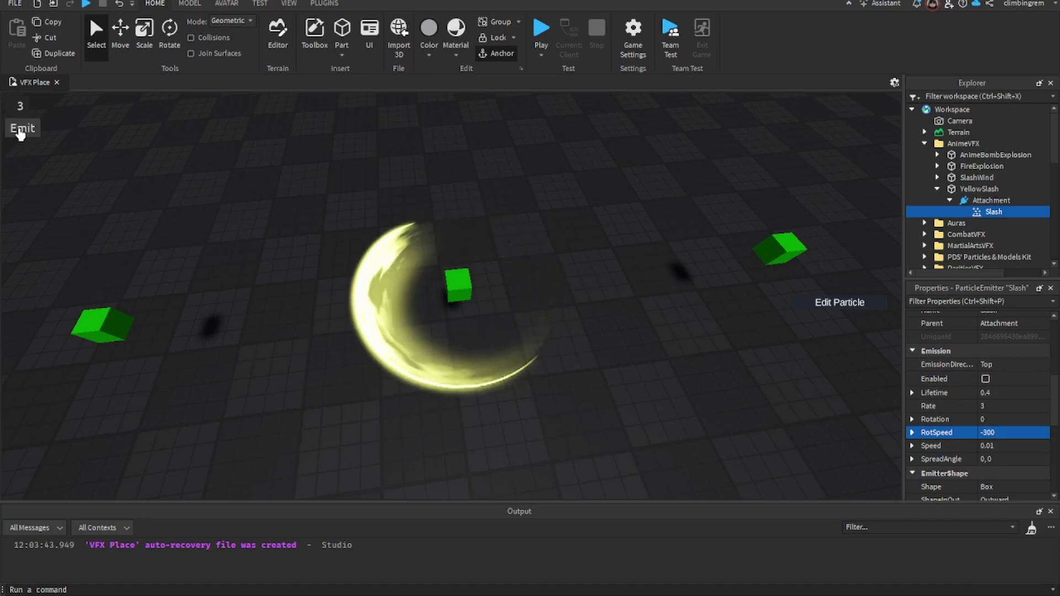
{"action": "left_click", "coordinate": [22, 128]}
Step: Set the Slash emitter's Speed to 0.01 and emit the particle twice
{"action": "scroll", "coordinate": [1039, 415], "scroll_direction": "down", "scroll_amount": 1}
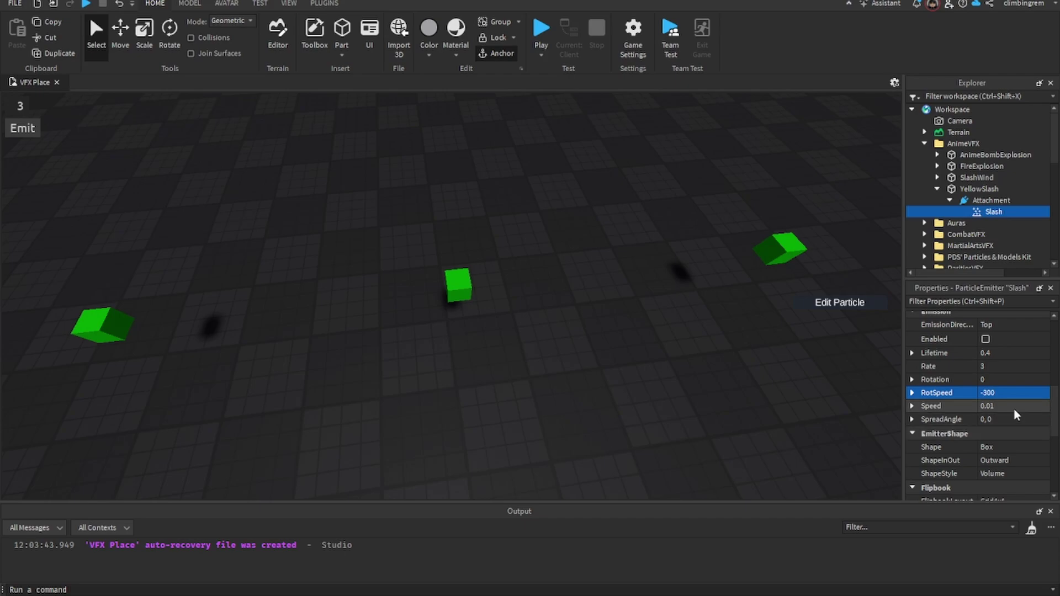
{"action": "scroll", "coordinate": [1014, 414], "scroll_direction": "up", "scroll_amount": 1}
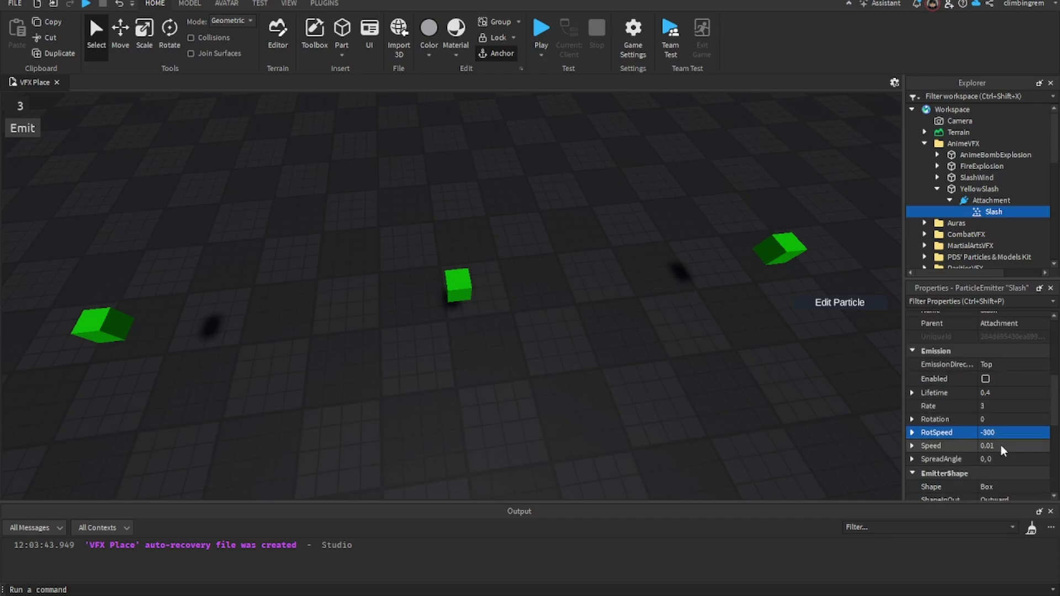
{"action": "left_click", "coordinate": [985, 445]}
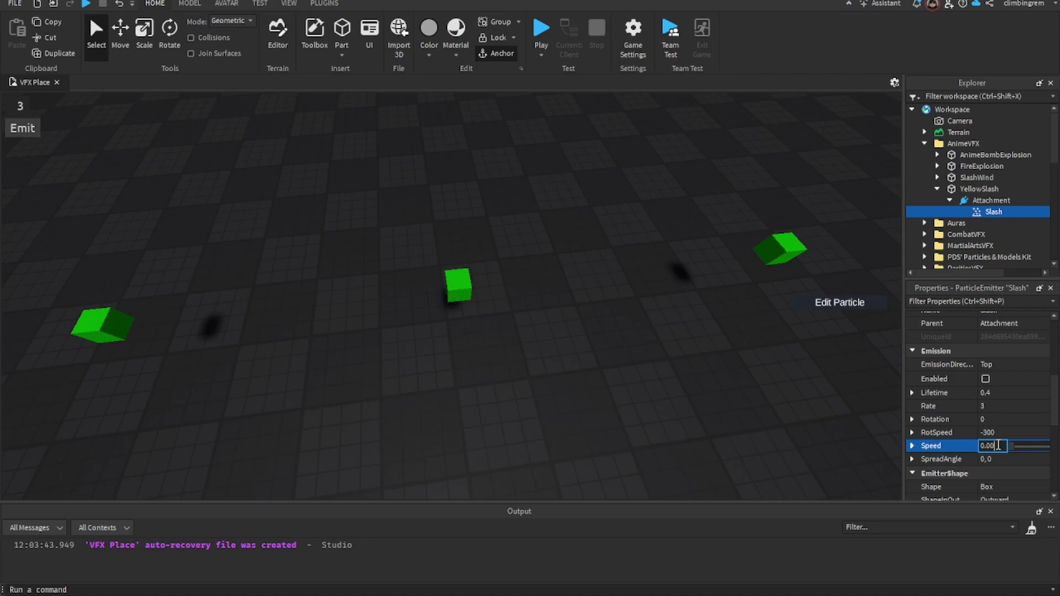
{"action": "type", "text": "1"}
{"action": "key", "text": "Return"}
{"action": "left_click", "coordinate": [24, 129]}
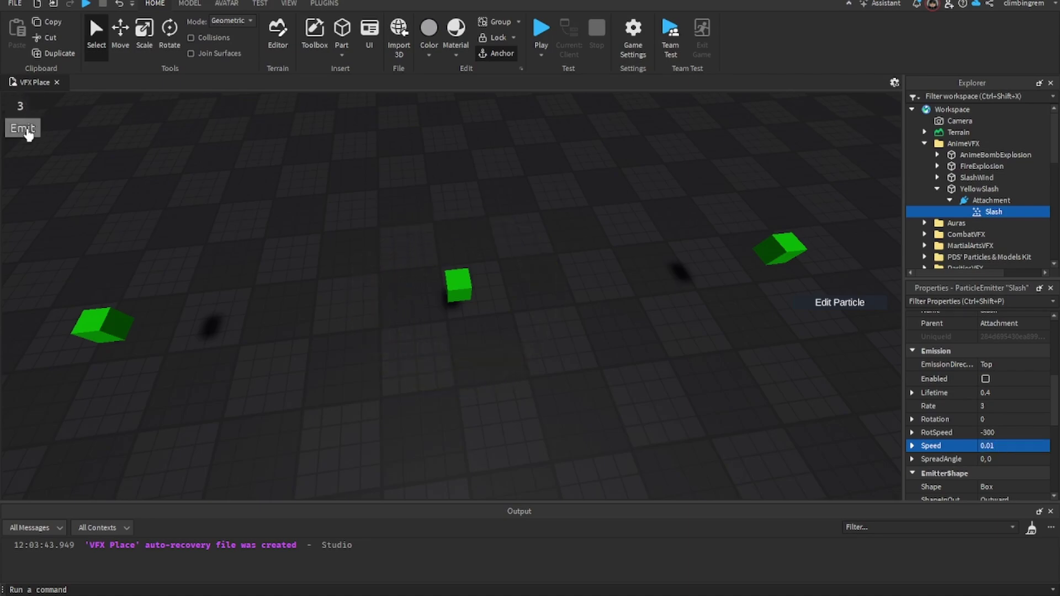
{"action": "left_click", "coordinate": [24, 129]}
Step: Set the Slash emitter's EmissionDirection to Right and emit the particle from a lower viewpoint
{"action": "key", "text": "f"}
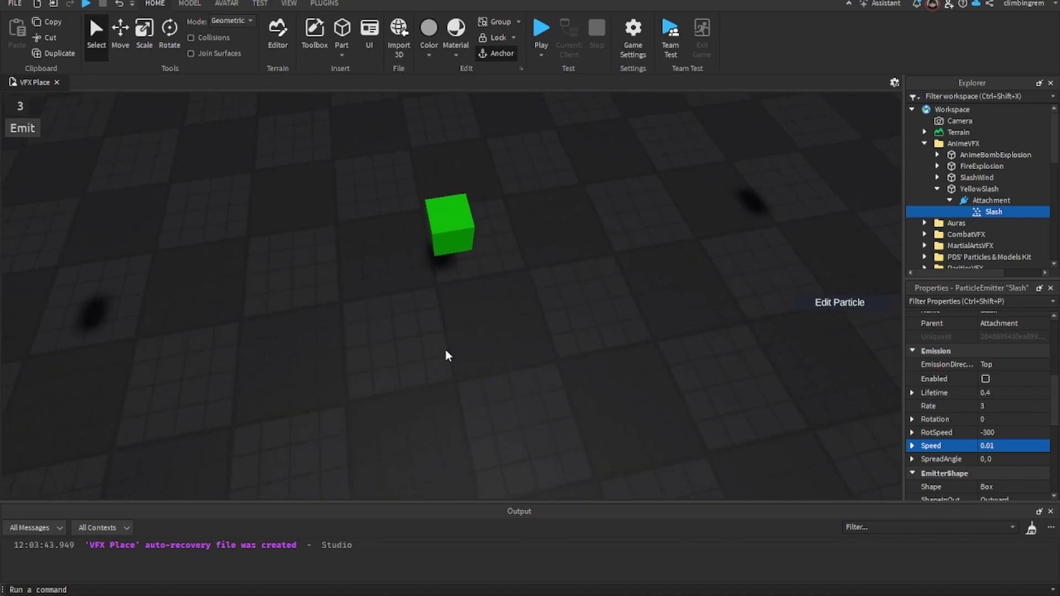
{"action": "scroll", "coordinate": [445, 356], "scroll_direction": "down", "scroll_amount": 5}
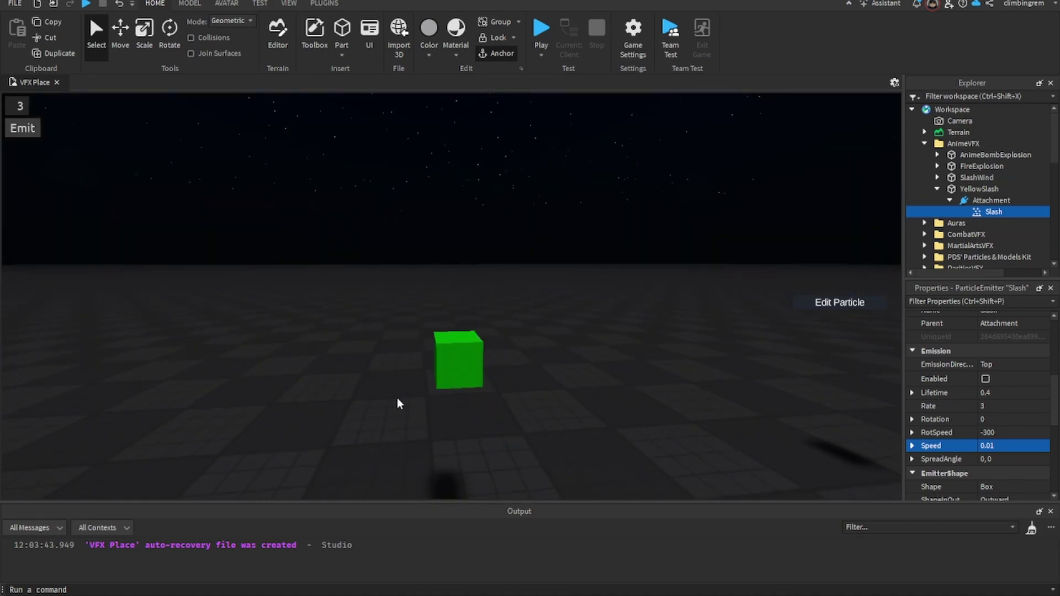
{"action": "right_click_drag", "start_coordinate": [657, 373], "coordinate": [658, 372]}
{"action": "scroll", "coordinate": [657, 372], "scroll_direction": "down", "scroll_amount": 3}
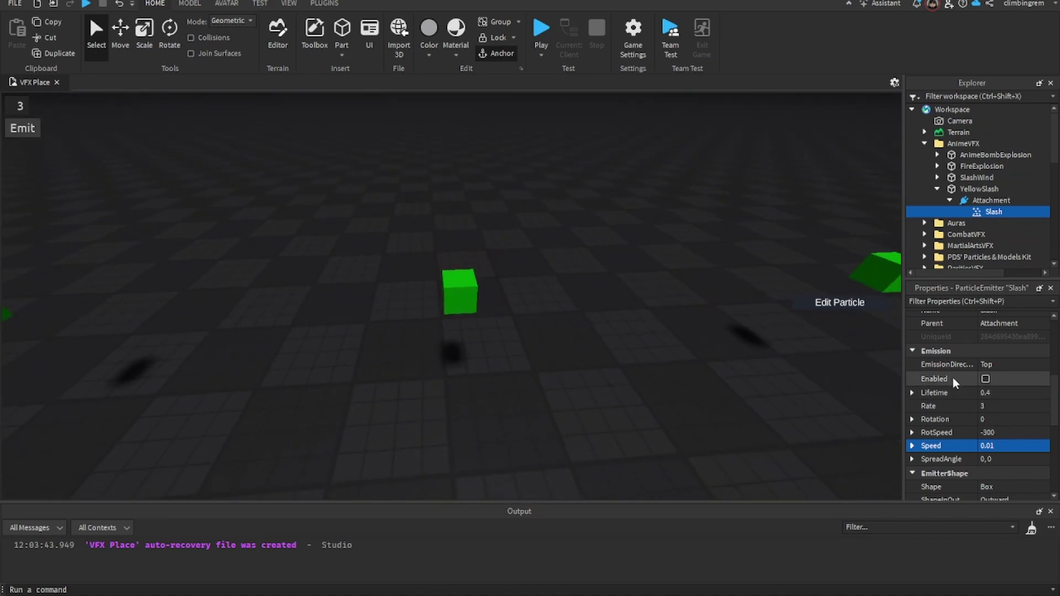
{"action": "left_click", "coordinate": [1008, 365]}
{"action": "left_click", "coordinate": [989, 413]}
{"action": "left_click", "coordinate": [25, 128]}
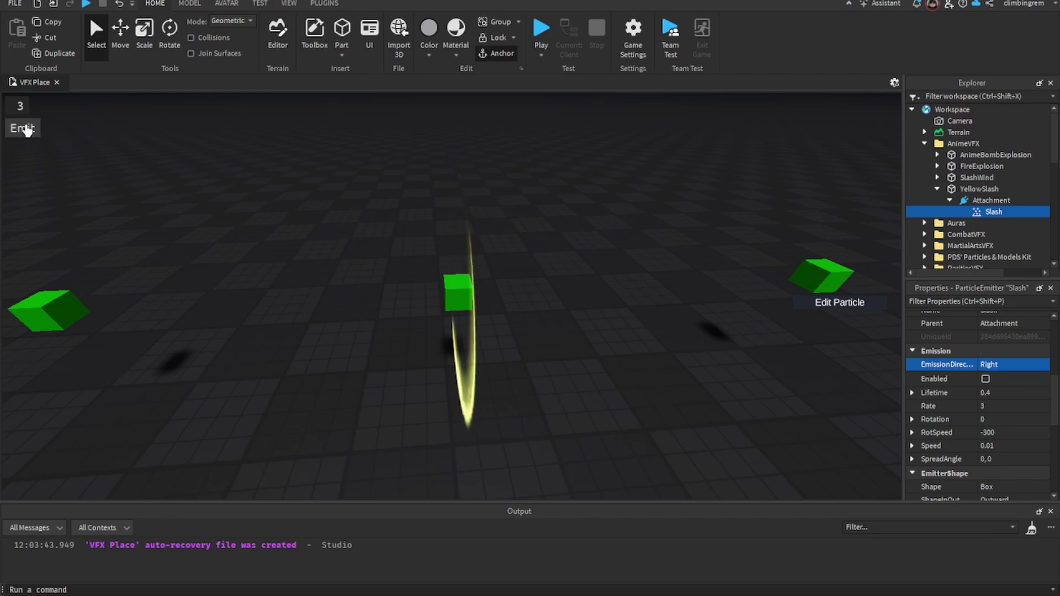
Step: Set the Slash emitter's EmissionDirection to Bottom and emit the particle
{"action": "left_click", "coordinate": [1019, 365]}
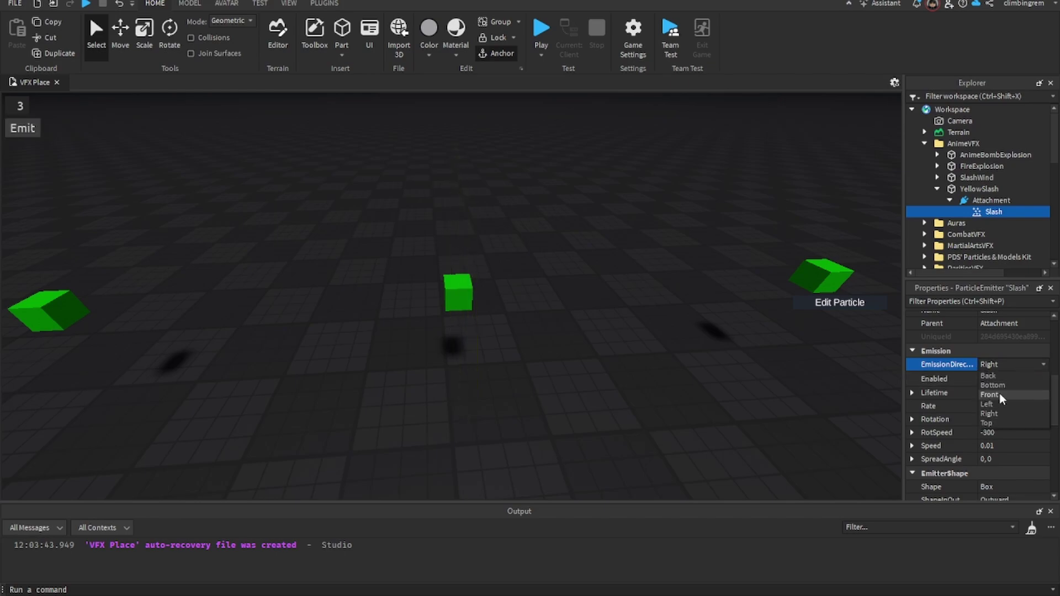
{"action": "left_click", "coordinate": [992, 384]}
{"action": "left_click", "coordinate": [24, 132]}
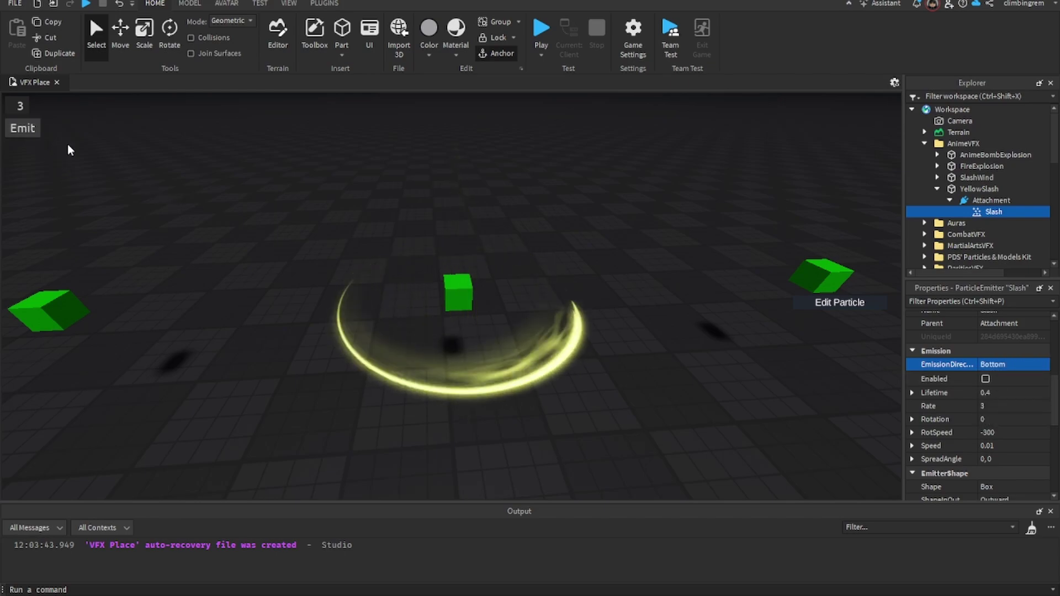
Step: Set the Slash emitter's EmissionDirection to Front and focus the view on the emitter's block
{"action": "left_click", "coordinate": [1027, 366]}
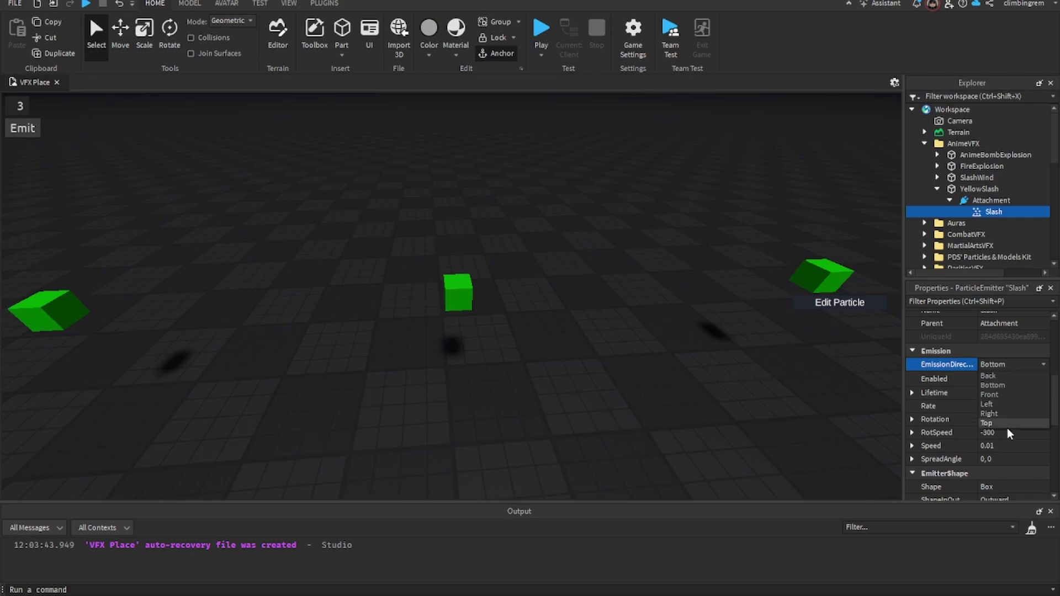
{"action": "left_click", "coordinate": [997, 396]}
{"action": "key", "text": "f"}
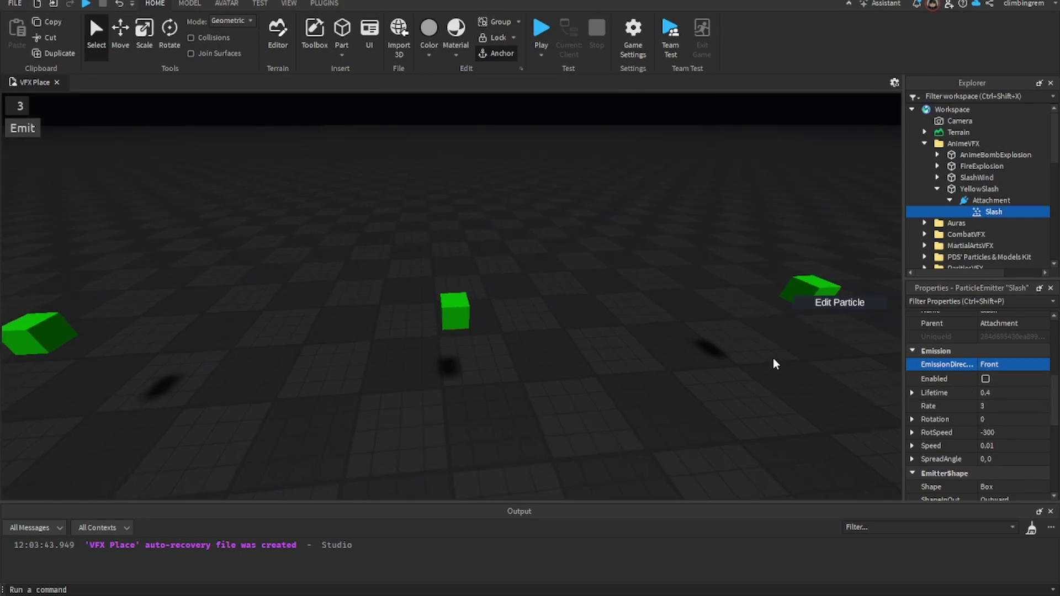
Step: Set the Slash emitter's EmissionDirection back to Top and emit the particle
{"action": "left_click", "coordinate": [997, 366]}
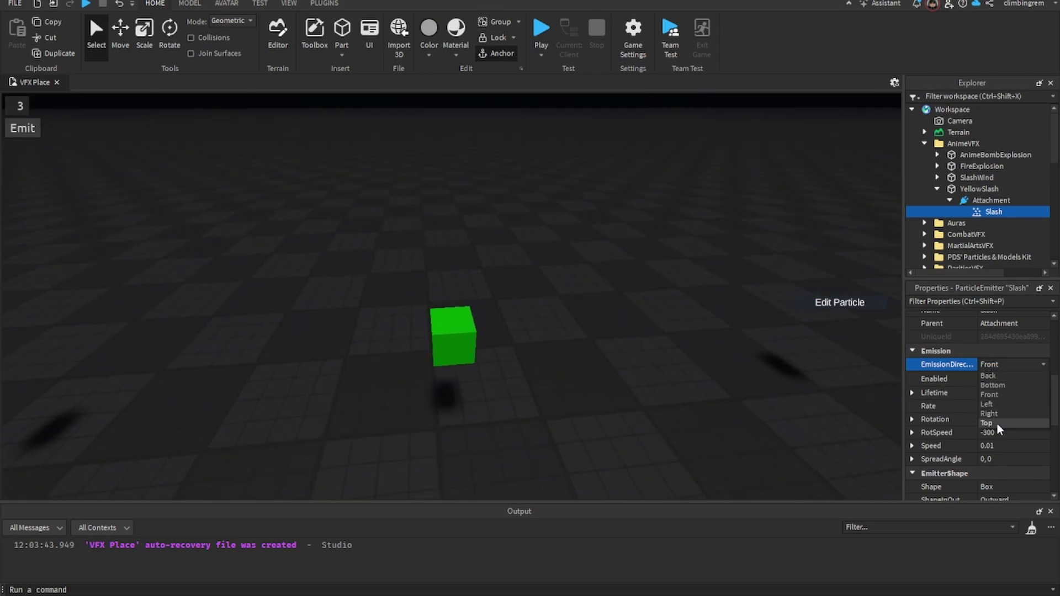
{"action": "left_click", "coordinate": [997, 421]}
{"action": "left_click", "coordinate": [26, 130]}
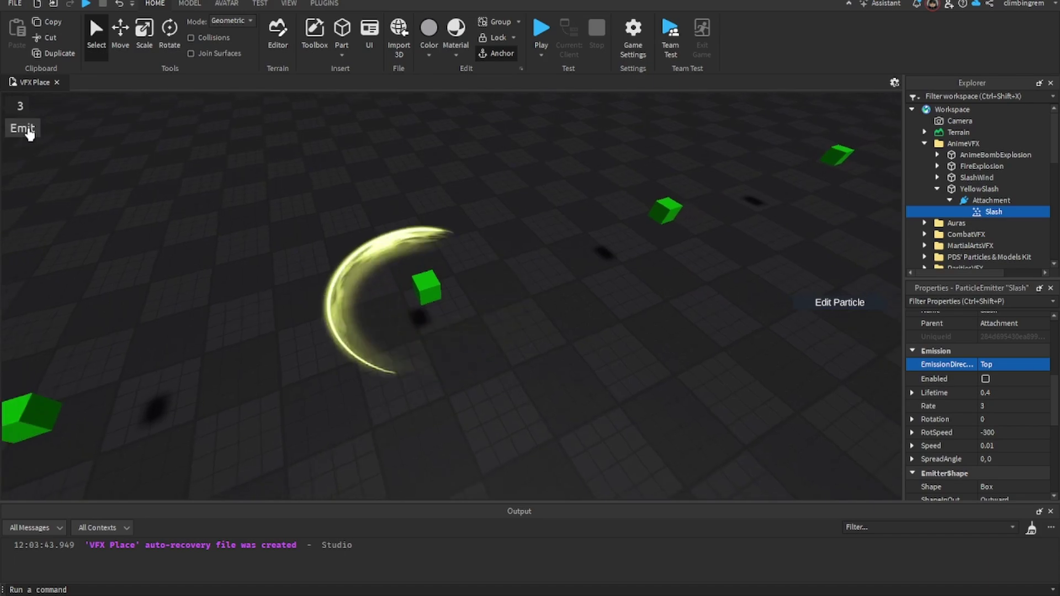
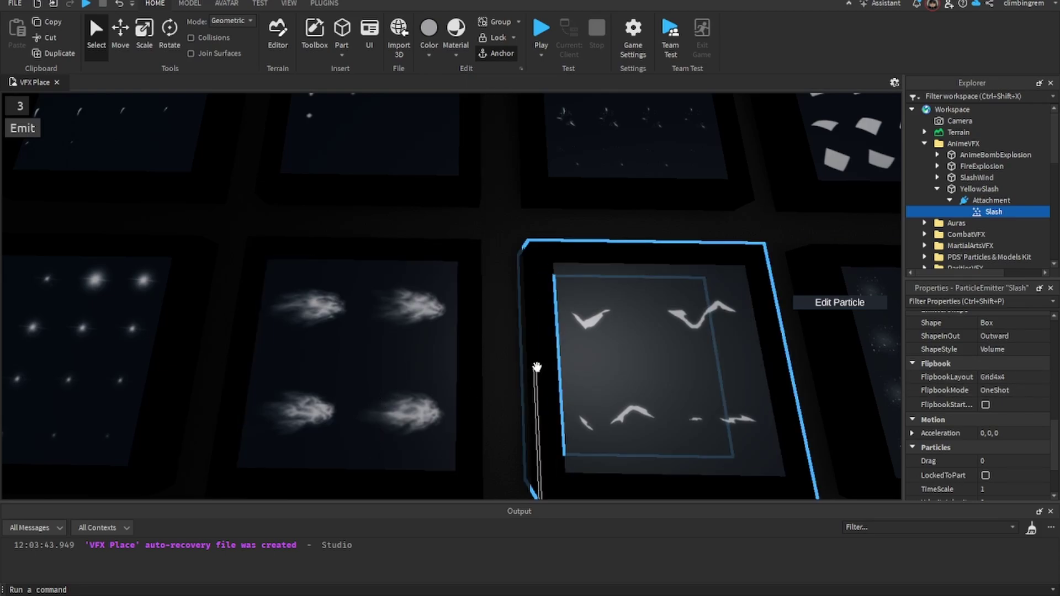
Step: Examine the flipbook texture samples in the scene and the Slash emitter's FlipbookLayout and FlipbookMode options
{"action": "scroll", "coordinate": [538, 367], "scroll_direction": "down", "scroll_amount": 5}
{"action": "scroll", "coordinate": [536, 367], "scroll_direction": "down", "scroll_amount": 5}
{"action": "right_click_drag", "start_coordinate": [535, 367], "coordinate": [537, 373]}
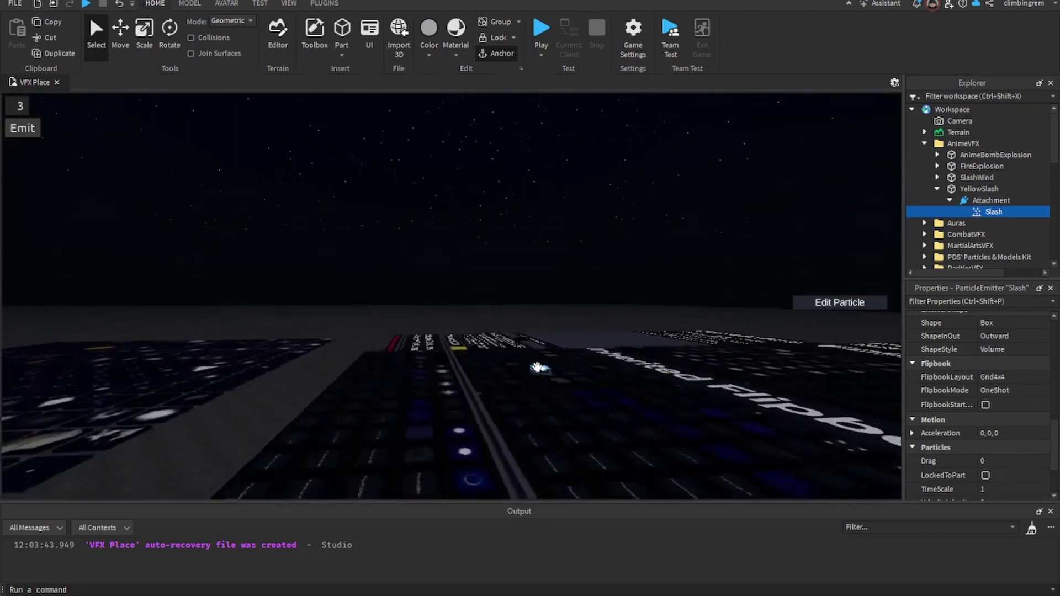
{"action": "scroll", "coordinate": [533, 364], "scroll_direction": "down", "scroll_amount": 5}
{"action": "scroll", "coordinate": [537, 374], "scroll_direction": "up", "scroll_amount": 3}
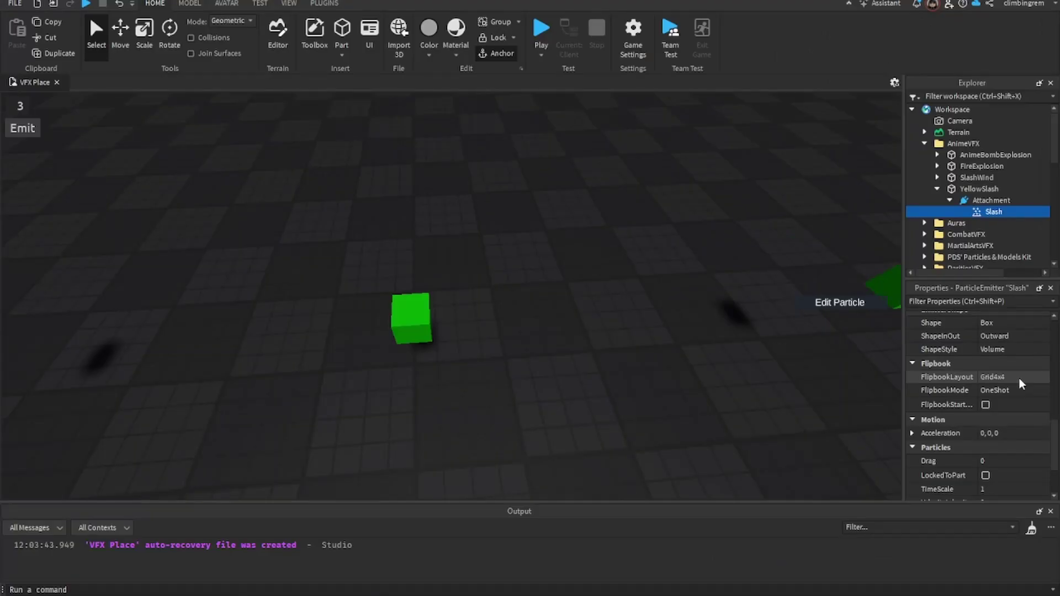
{"action": "left_click", "coordinate": [981, 458]}
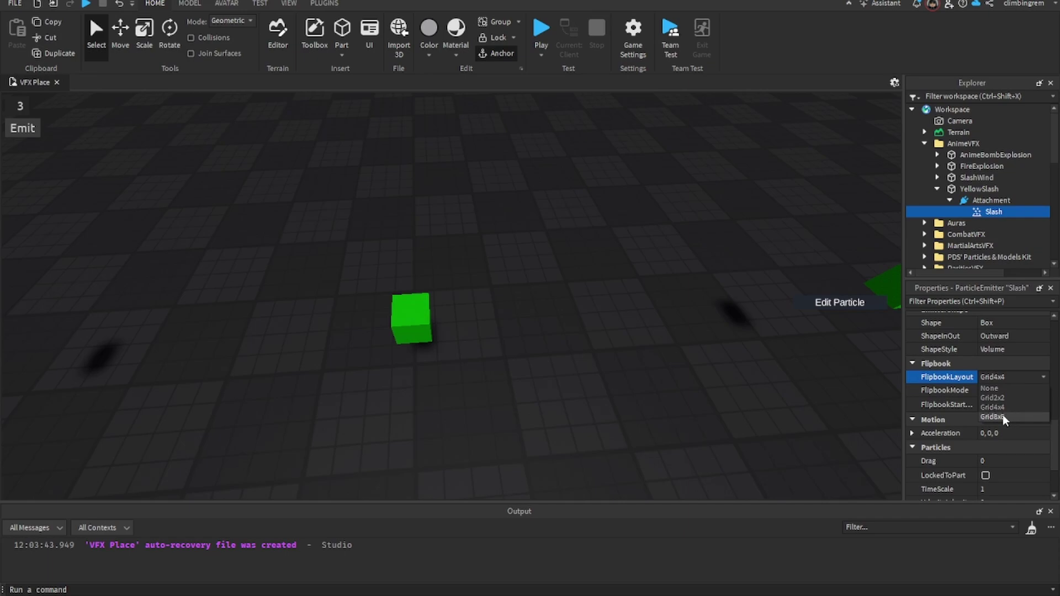
{"action": "left_click", "coordinate": [992, 375]}
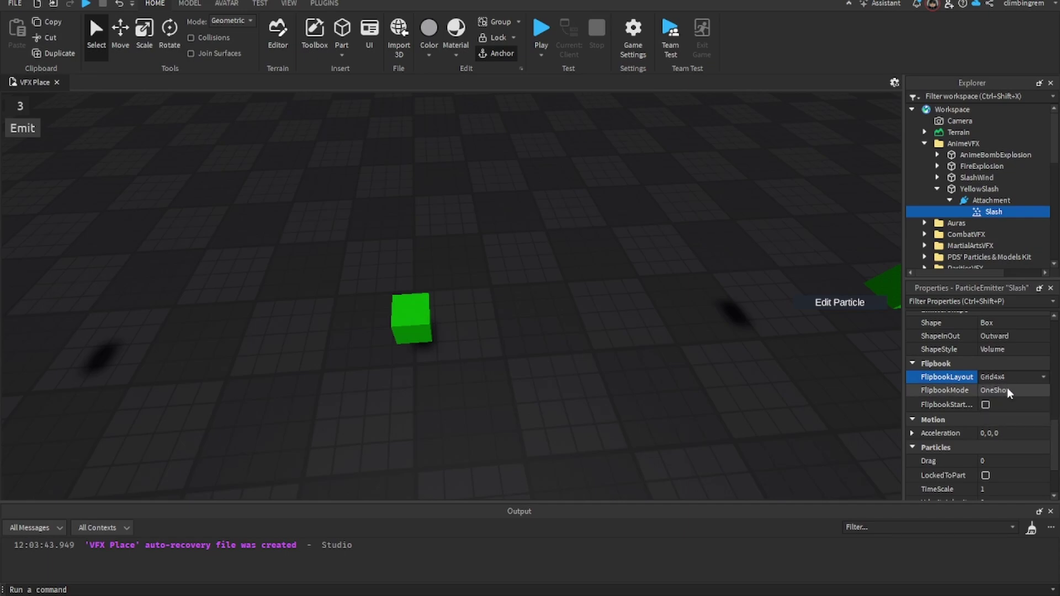
{"action": "left_click", "coordinate": [1007, 388]}
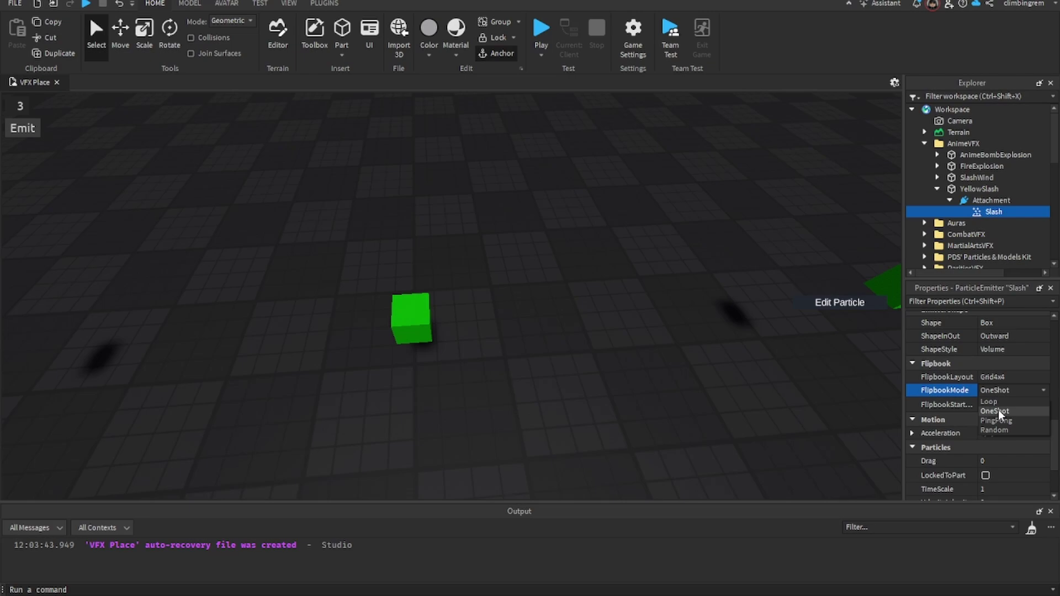
{"action": "left_click", "coordinate": [998, 387]}
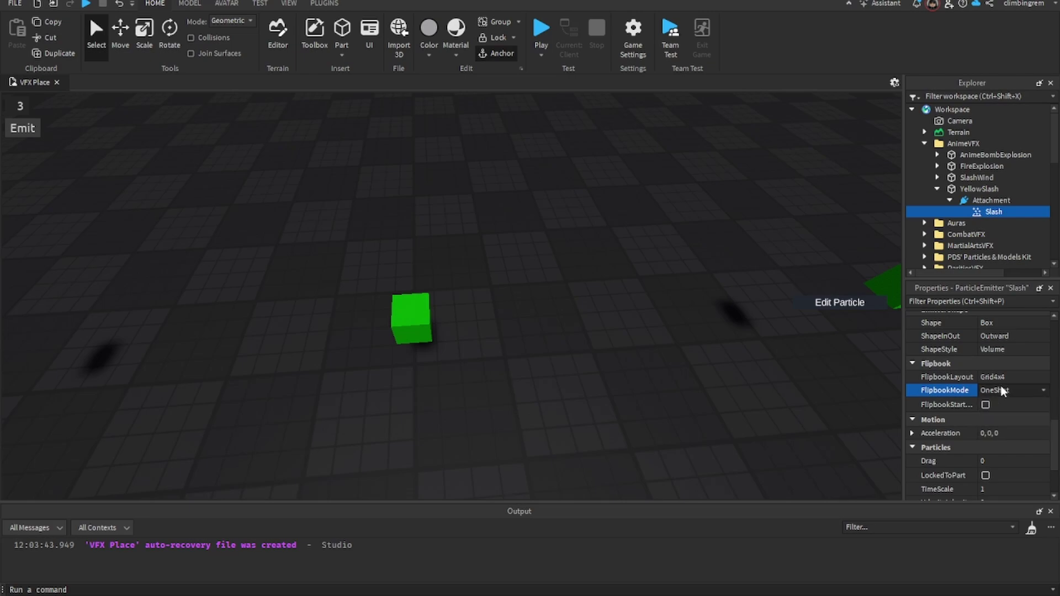
Step: Emit the slash particle several times in OneShot mode and read the description of the flipbook's random start frame option
{"action": "left_click", "coordinate": [19, 135]}
{"action": "left_click", "coordinate": [20, 138]}
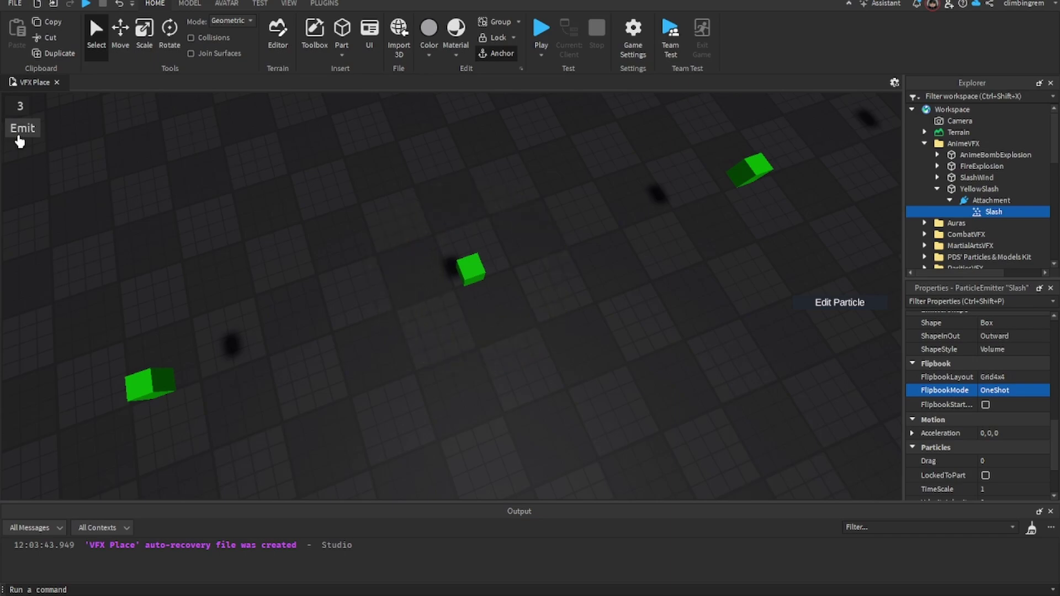
{"action": "left_click", "coordinate": [19, 138]}
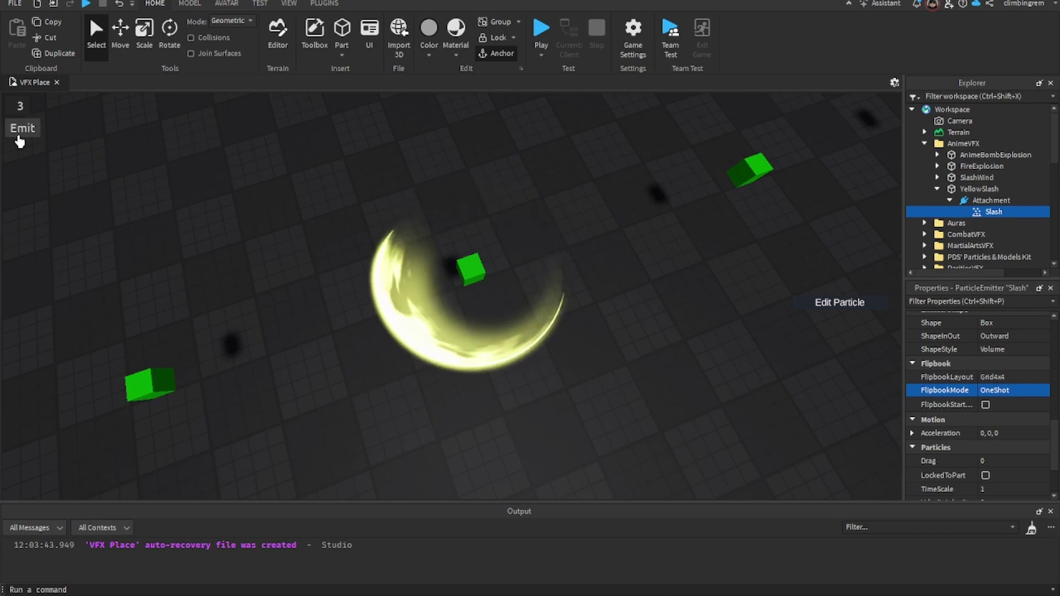
{"action": "left_click", "coordinate": [20, 135]}
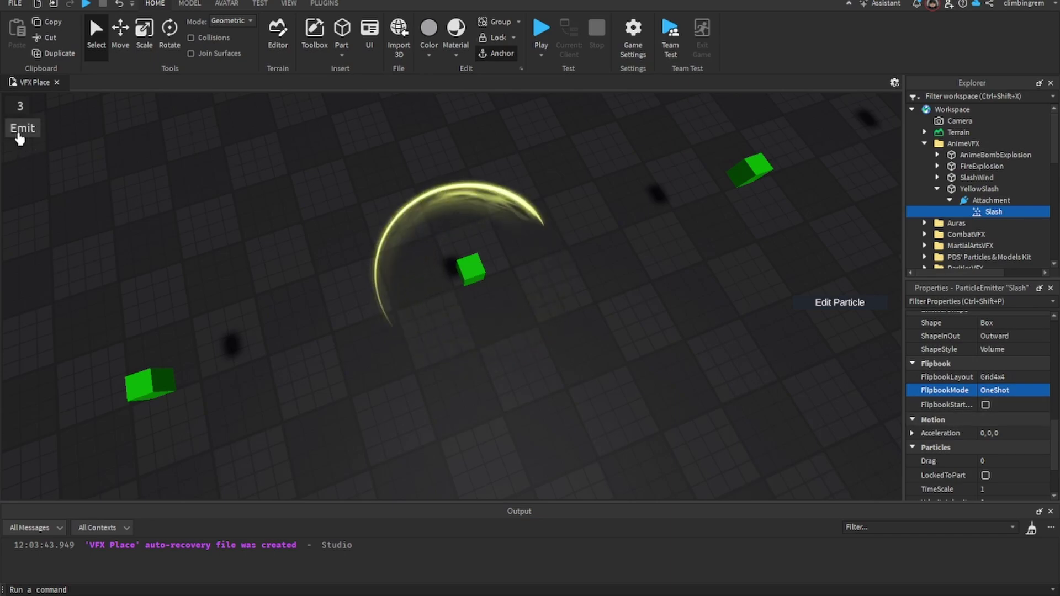
{"action": "scroll", "coordinate": [1011, 442], "scroll_direction": "down", "scroll_amount": 3}
{"action": "scroll", "coordinate": [1011, 437], "scroll_direction": "up", "scroll_amount": 2}
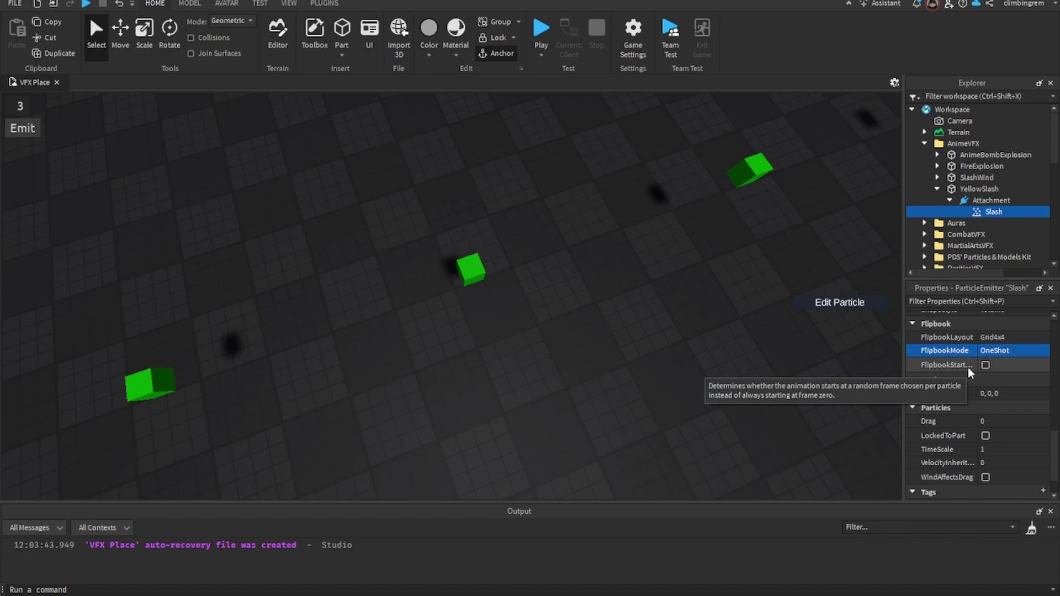
Step: Review the Slash emitter's appearance properties and preview the particle with repeated emissions
{"action": "scroll", "coordinate": [968, 366], "scroll_direction": "up", "scroll_amount": 8}
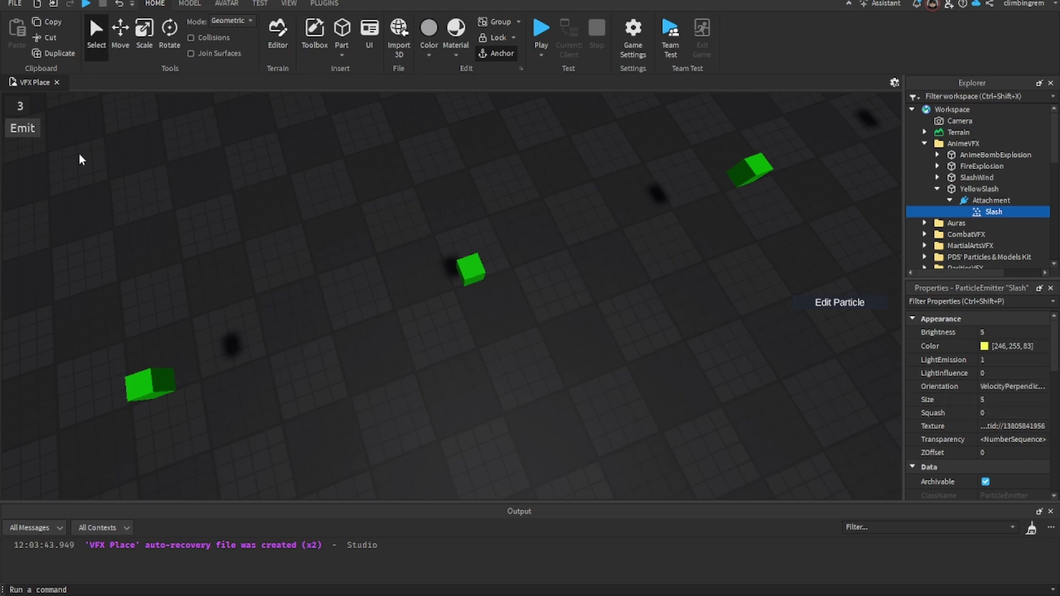
{"action": "left_click", "coordinate": [17, 136]}
{"action": "left_click", "coordinate": [16, 136]}
{"action": "left_click", "coordinate": [21, 137]}
{"action": "left_click", "coordinate": [22, 137]}
Step: Set the Slash emitter's RotSpeed to -500 and emit the particle
{"action": "scroll", "coordinate": [971, 396], "scroll_direction": "down", "scroll_amount": 5}
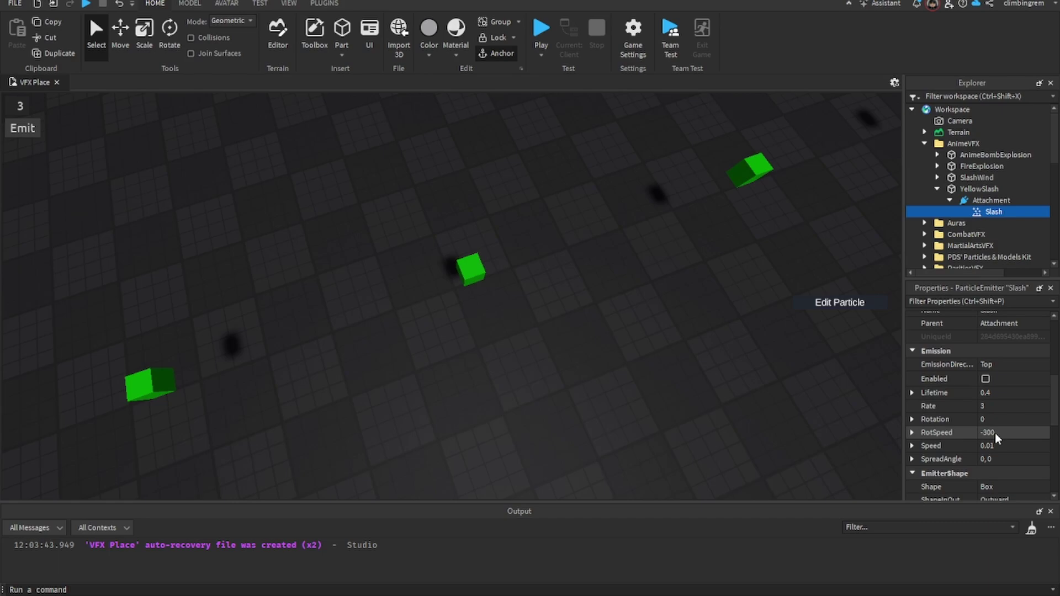
{"action": "left_click", "coordinate": [994, 433]}
{"action": "key", "text": "BackSpace"}
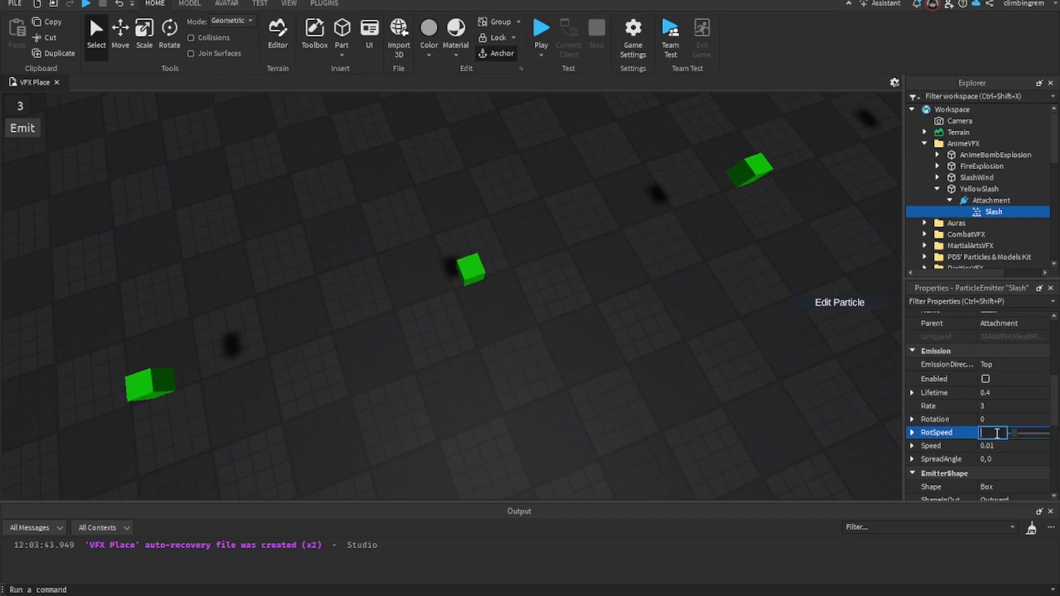
{"action": "type", "text": "-500"}
{"action": "key", "text": "Return"}
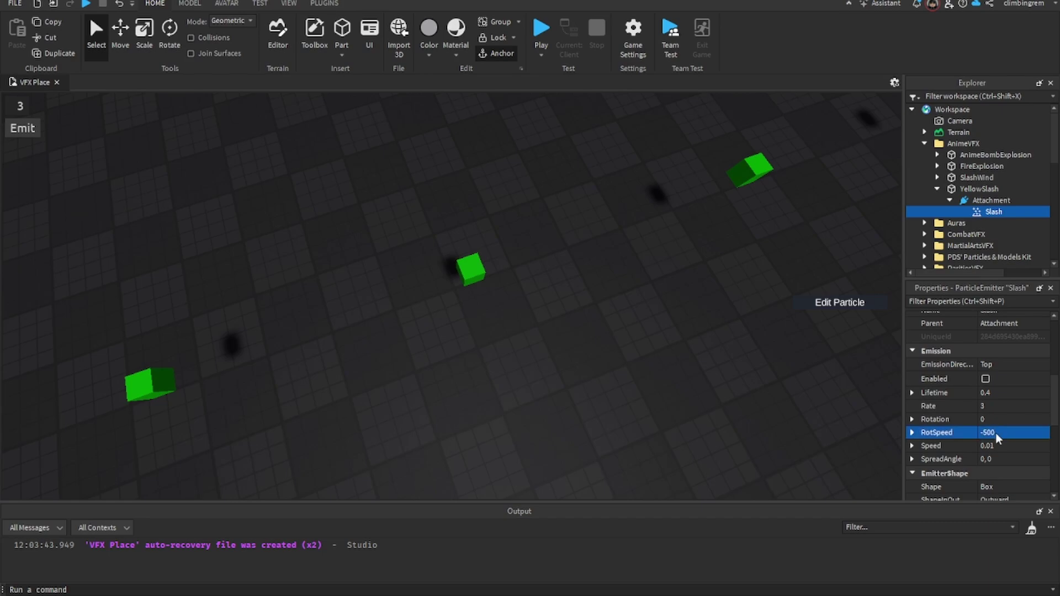
{"action": "left_click", "coordinate": [15, 131]}
{"action": "left_click", "coordinate": [15, 131]}
Step: Set the Slash emitter's RotSpeed back to -300 and look over its appearance properties
{"action": "left_click", "coordinate": [1008, 433]}
{"action": "scroll", "coordinate": [1022, 418], "scroll_direction": "up", "scroll_amount": 3}
{"action": "scroll", "coordinate": [1021, 418], "scroll_direction": "up", "scroll_amount": 5}
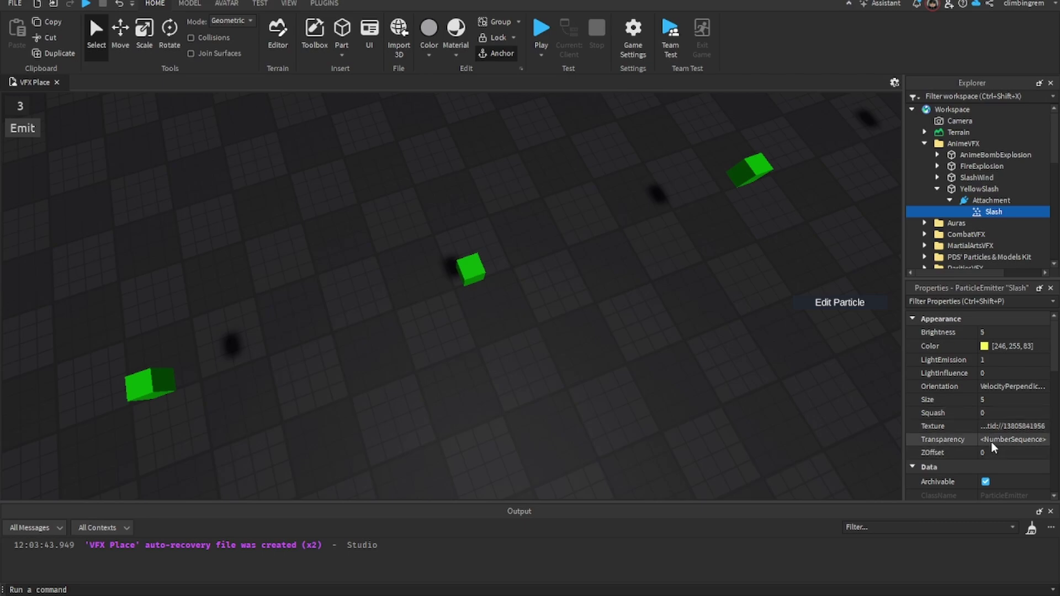
{"action": "scroll", "coordinate": [992, 441], "scroll_direction": "down", "scroll_amount": 8}
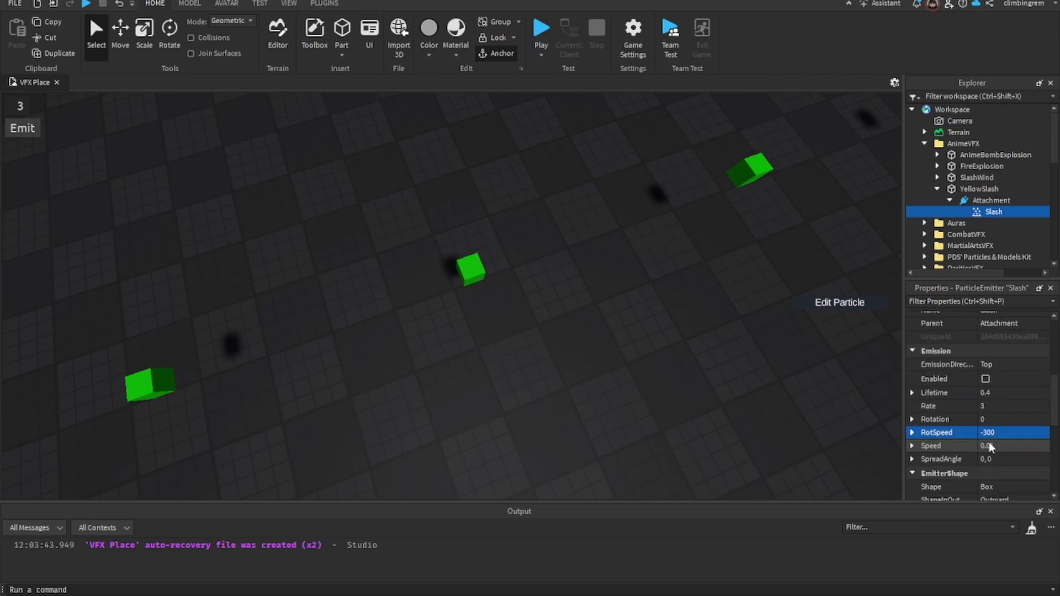
Step: Set the Slash emitter's Lifetime to 0.1 and emit the particle several times
{"action": "left_click", "coordinate": [994, 392]}
{"action": "type", "text": "0.1"}
{"action": "key", "text": "Return"}
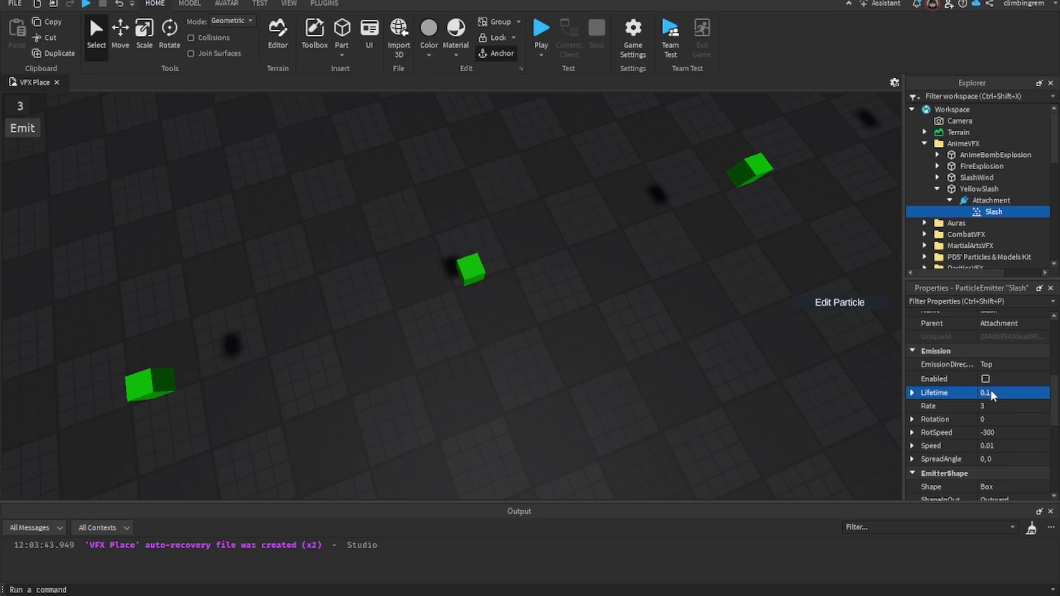
{"action": "left_click", "coordinate": [20, 128]}
{"action": "left_click", "coordinate": [20, 127]}
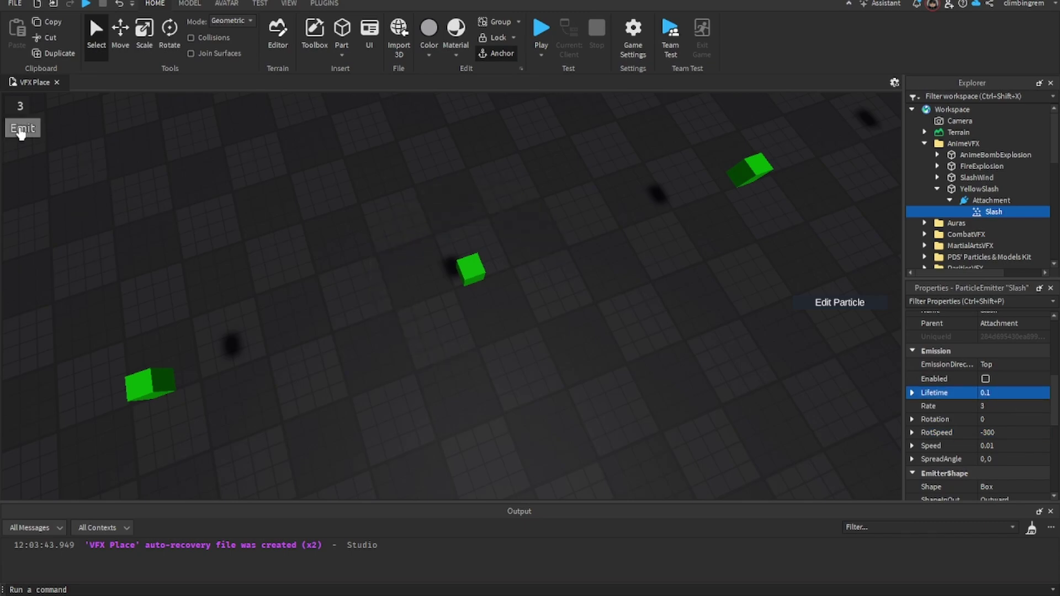
{"action": "left_click", "coordinate": [20, 127]}
Step: Set the Slash emitter's Lifetime back to 0.4 and emit the particle repeatedly
{"action": "left_click", "coordinate": [1011, 395]}
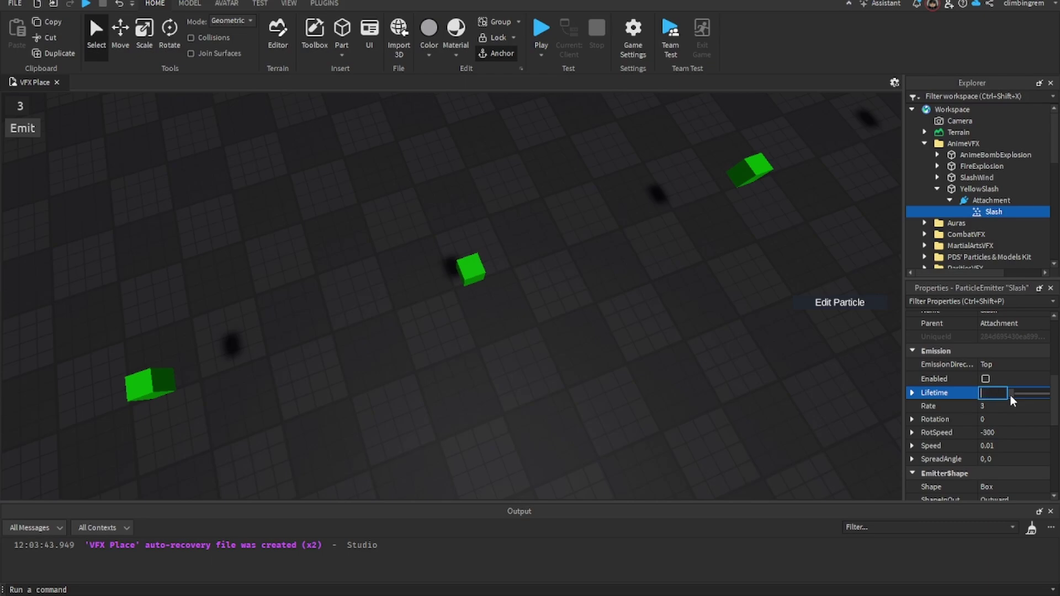
{"action": "type", "text": "4"}
{"action": "key", "text": "Return"}
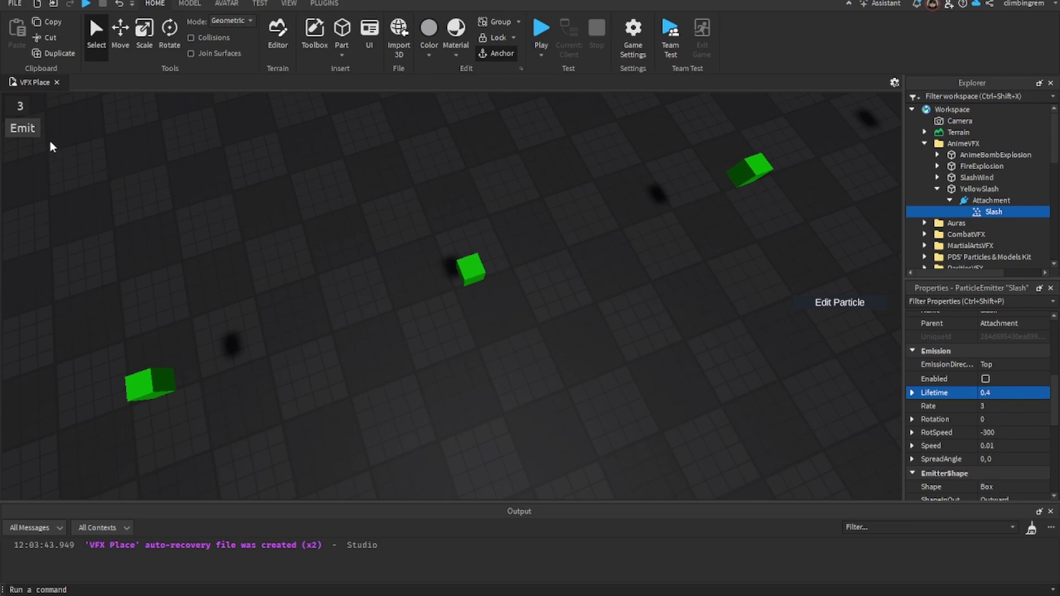
{"action": "left_click", "coordinate": [30, 133]}
{"action": "left_click", "coordinate": [30, 133]}
{"action": "left_click", "coordinate": [30, 132]}
{"action": "left_click", "coordinate": [30, 133]}
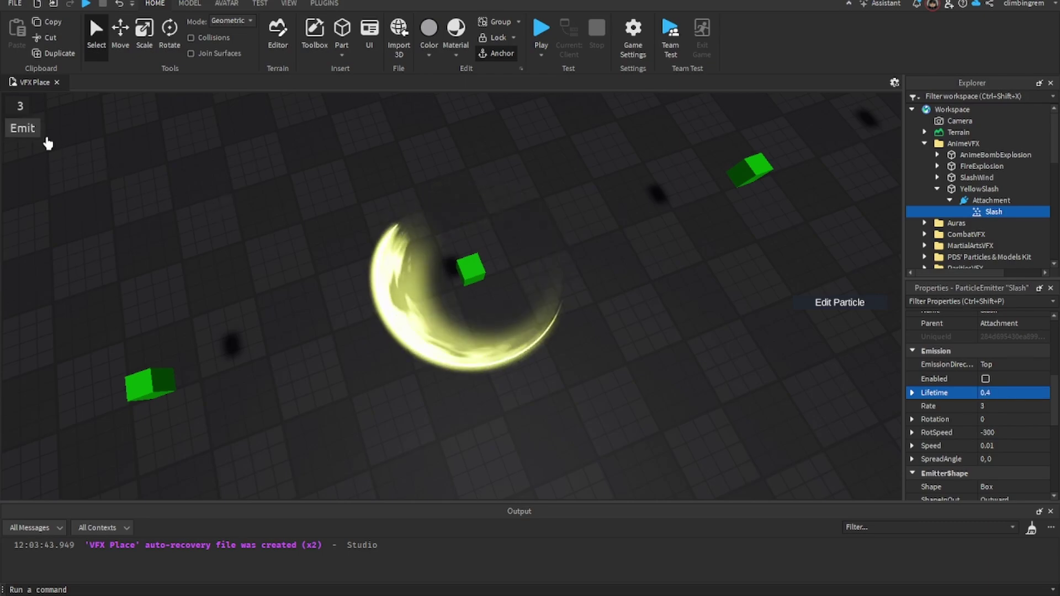
Step: Emit the slash particle once more and deselect the Slash emitter
{"action": "scroll", "coordinate": [1033, 409], "scroll_direction": "up", "scroll_amount": 5}
{"action": "left_click", "coordinate": [21, 131]}
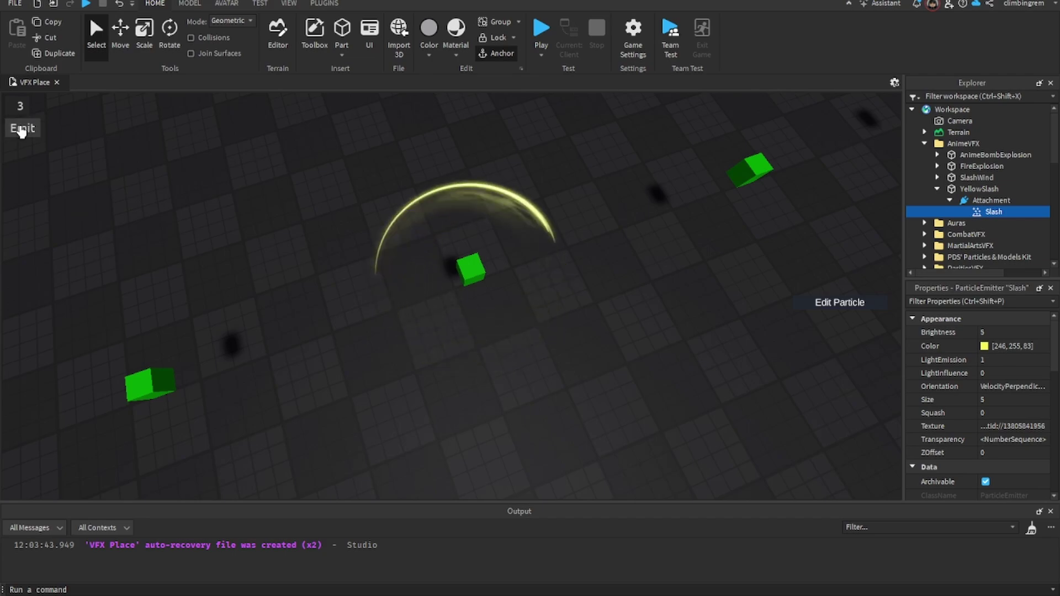
{"action": "left_click", "coordinate": [368, 213]}
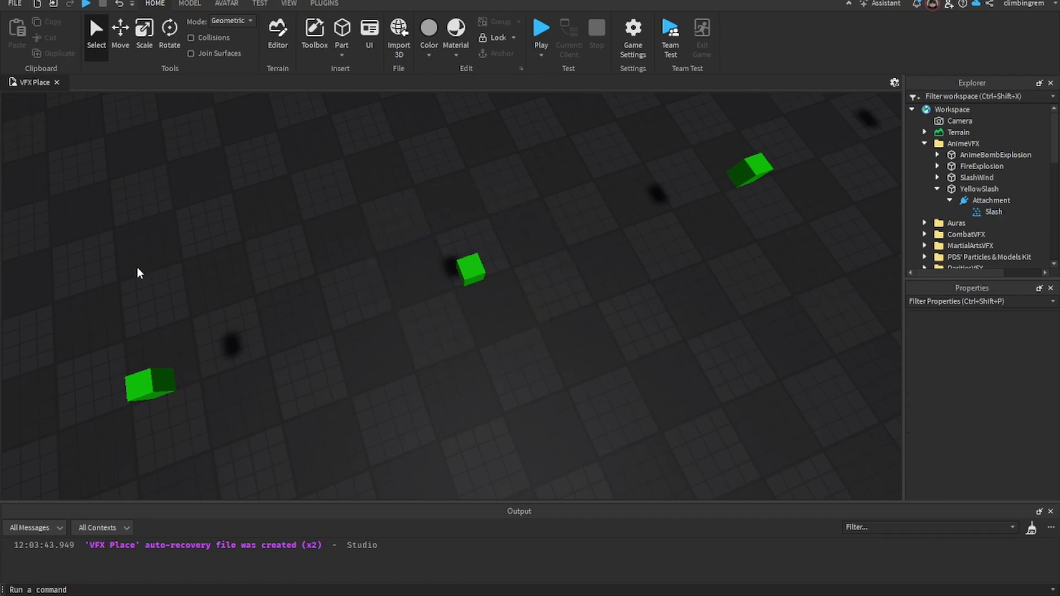